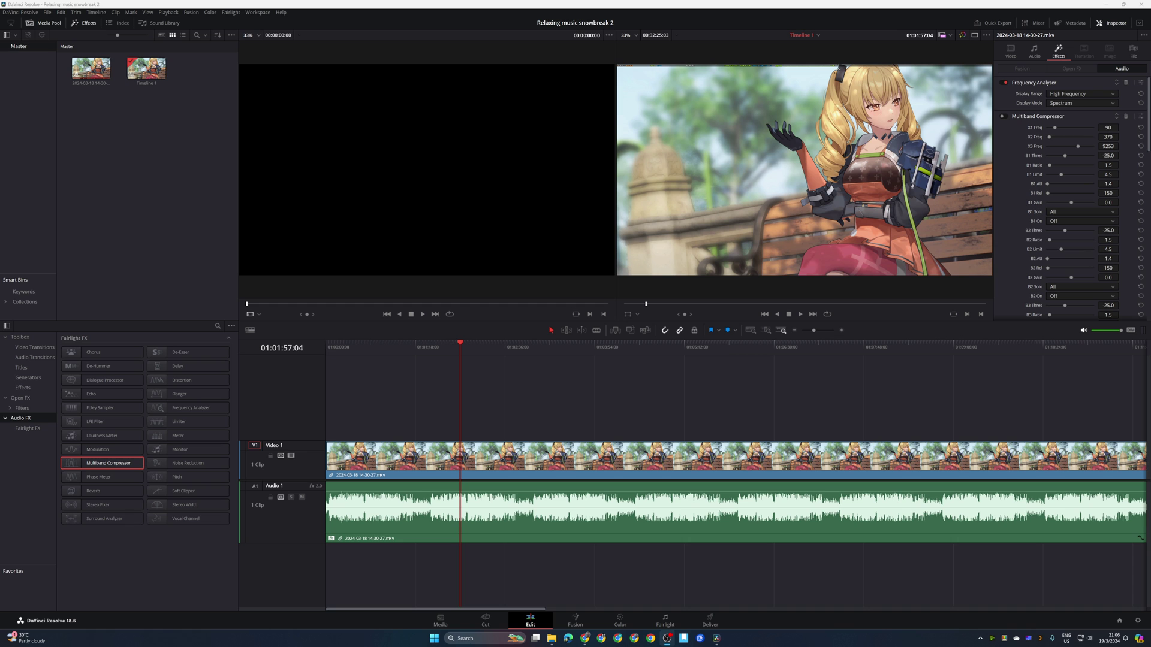
Step: On the Fairlight page, select the A1 clip and turn on the Audio 1 equalizer
click(662, 620)
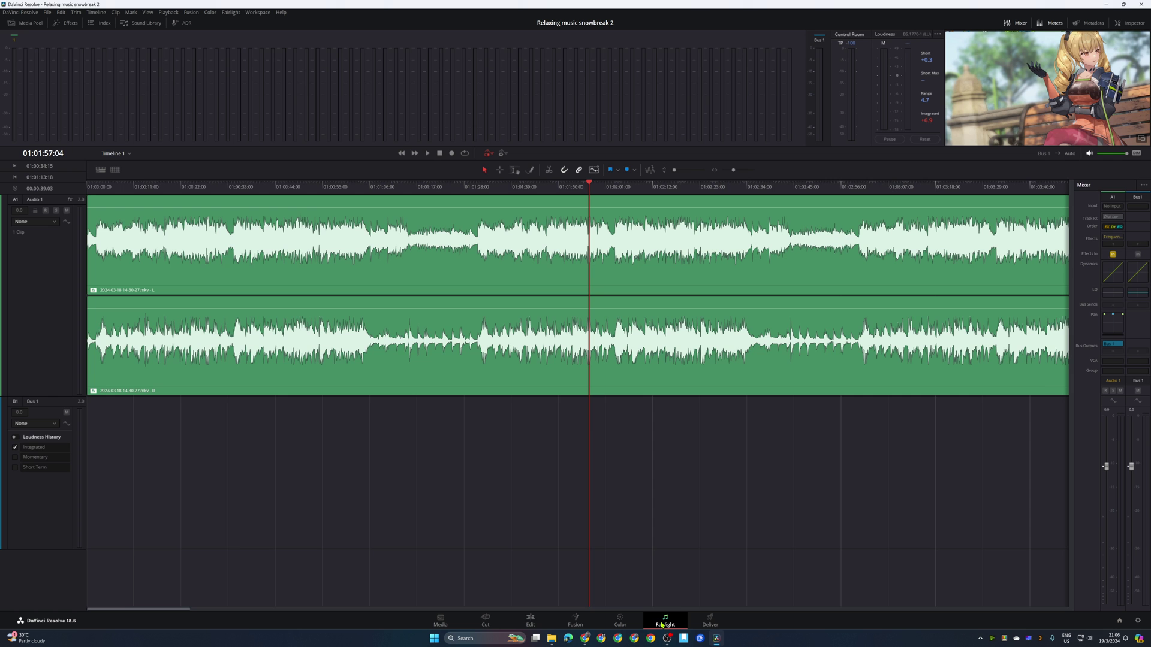
click(825, 283)
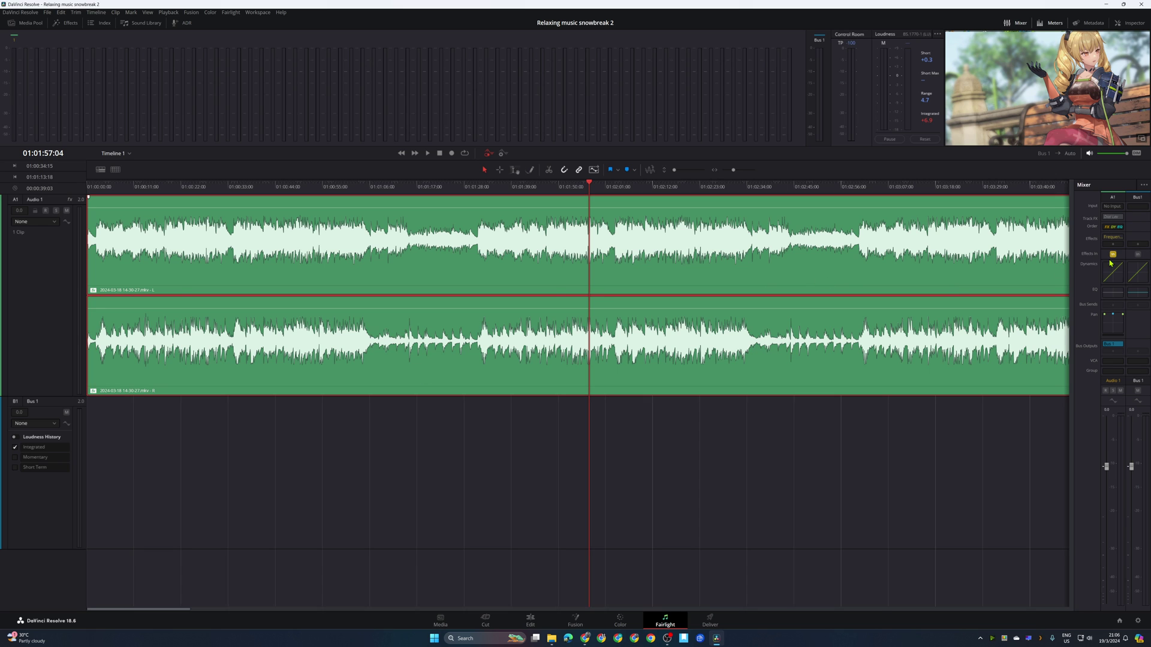
click(1113, 294)
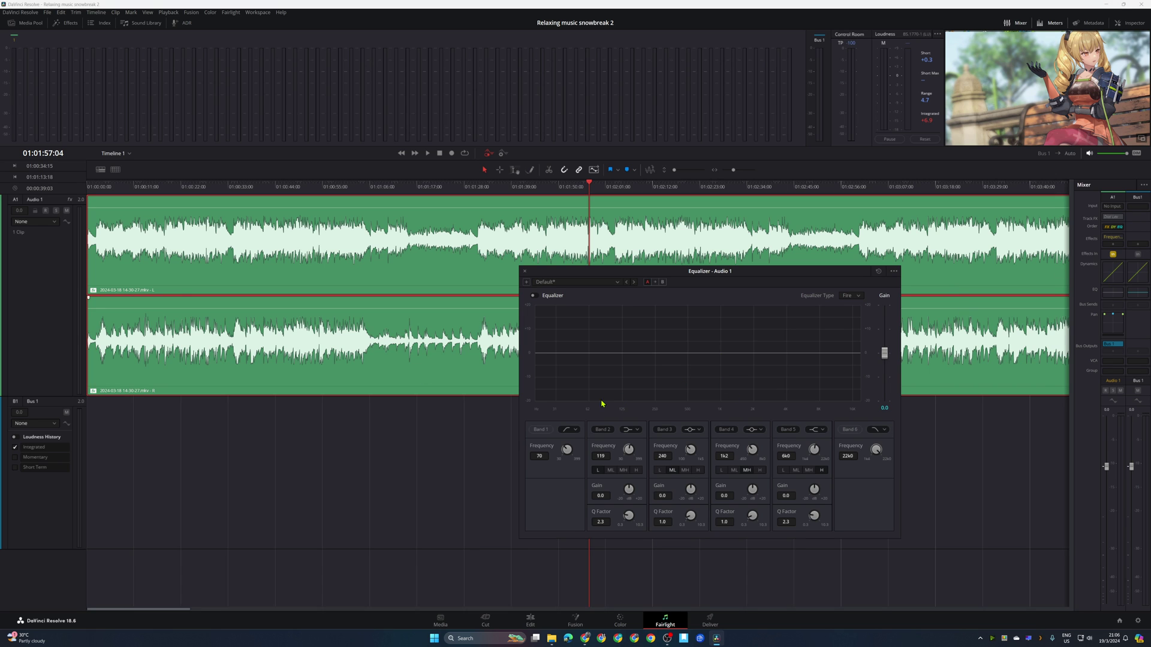
click(534, 295)
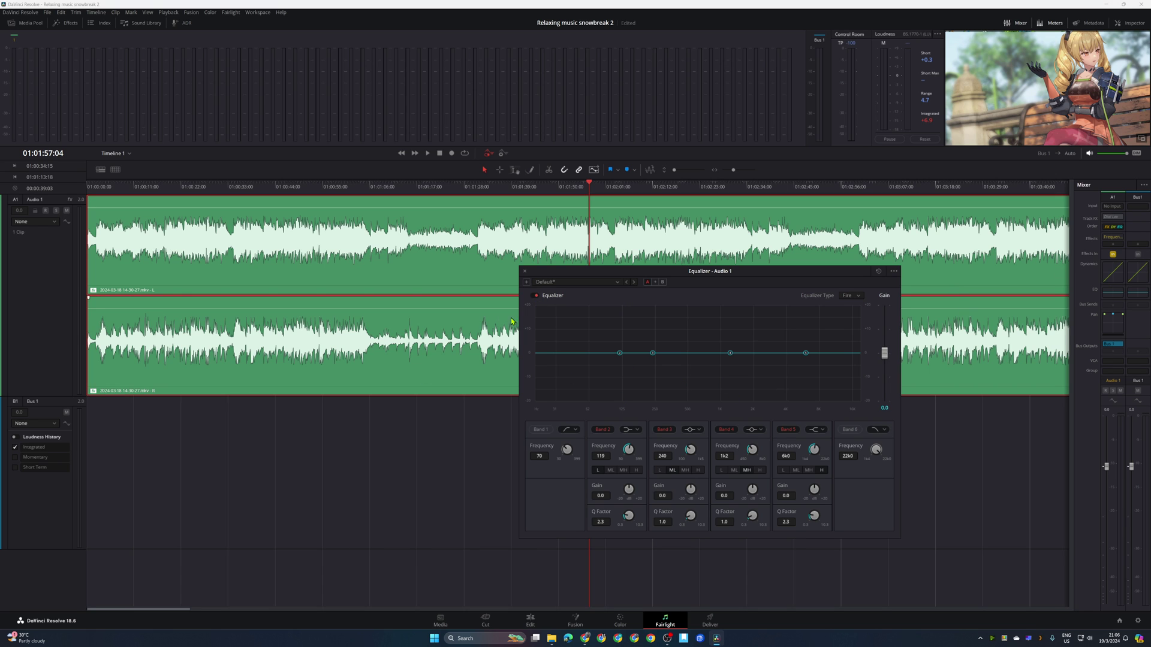
Step: Disable equalizer bands 2–5 and enable band 6 as a high cut near 4k2
click(603, 429)
click(665, 429)
click(726, 429)
click(788, 429)
click(849, 429)
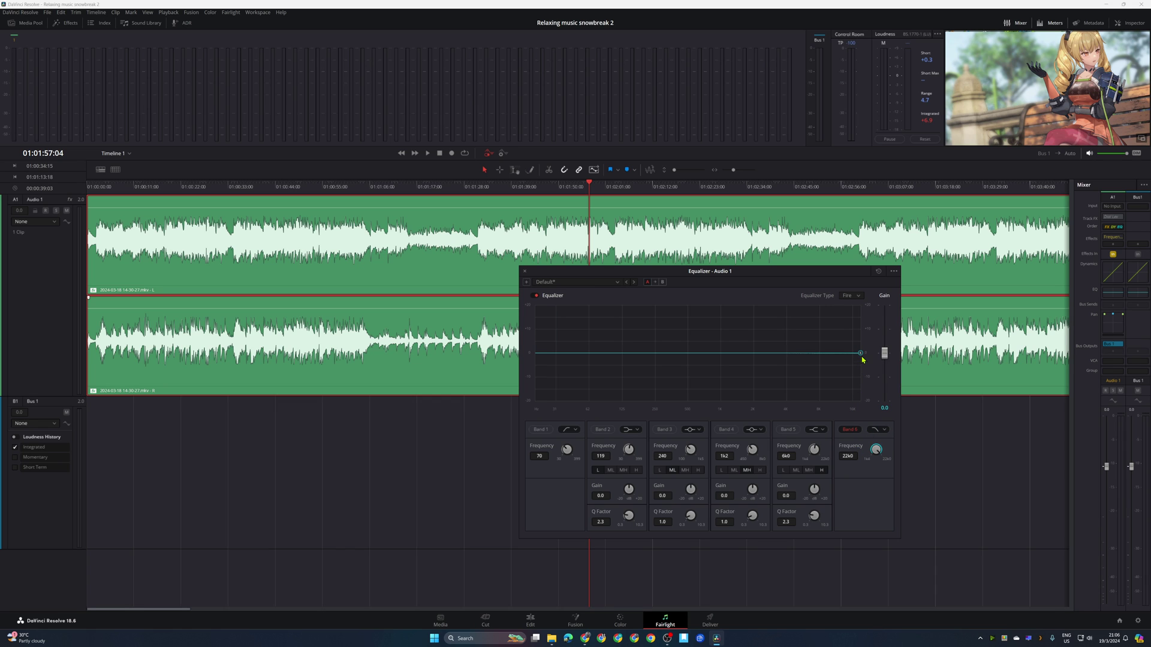
drag(862, 358, 780, 411)
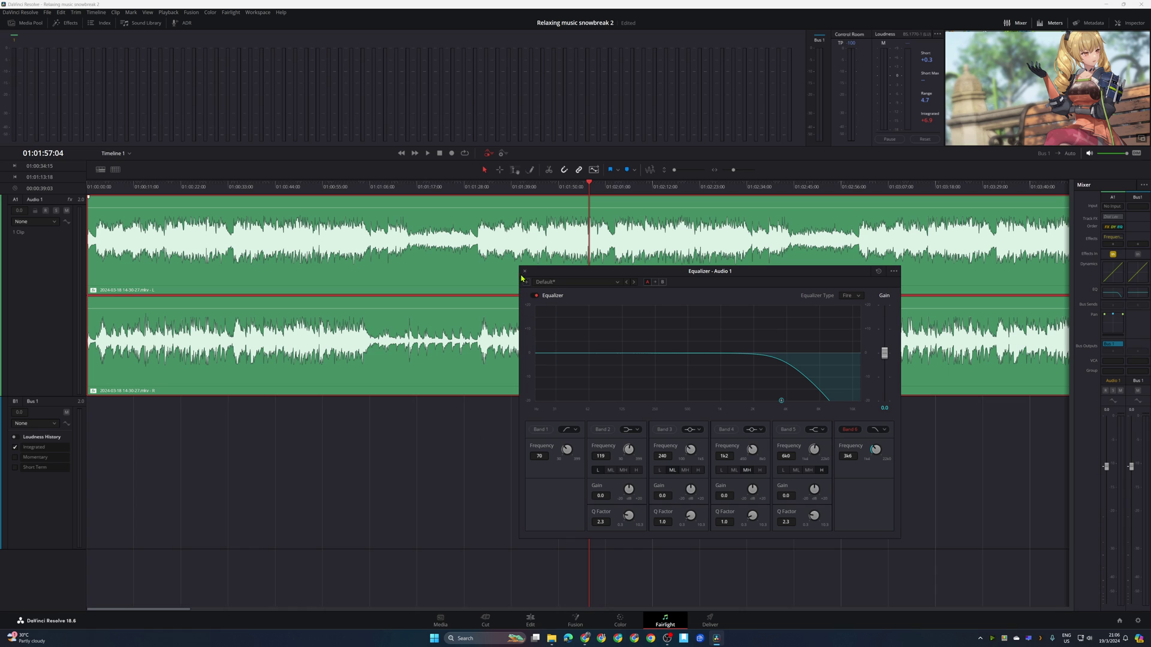
Step: Save the project, then bypass the equalizer and reset it to defaults
key(ctrl+s)
click(536, 296)
click(880, 273)
Step: Close the equalizer and return to the Edit page with the playhead near 01:00:35
click(527, 273)
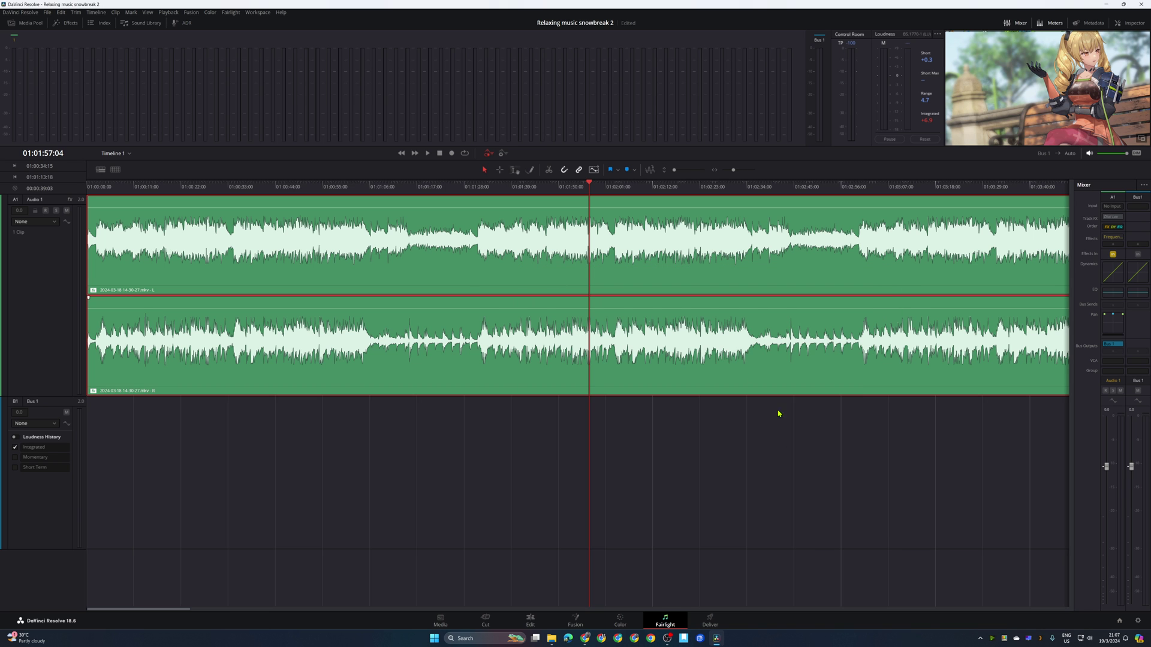
click(531, 620)
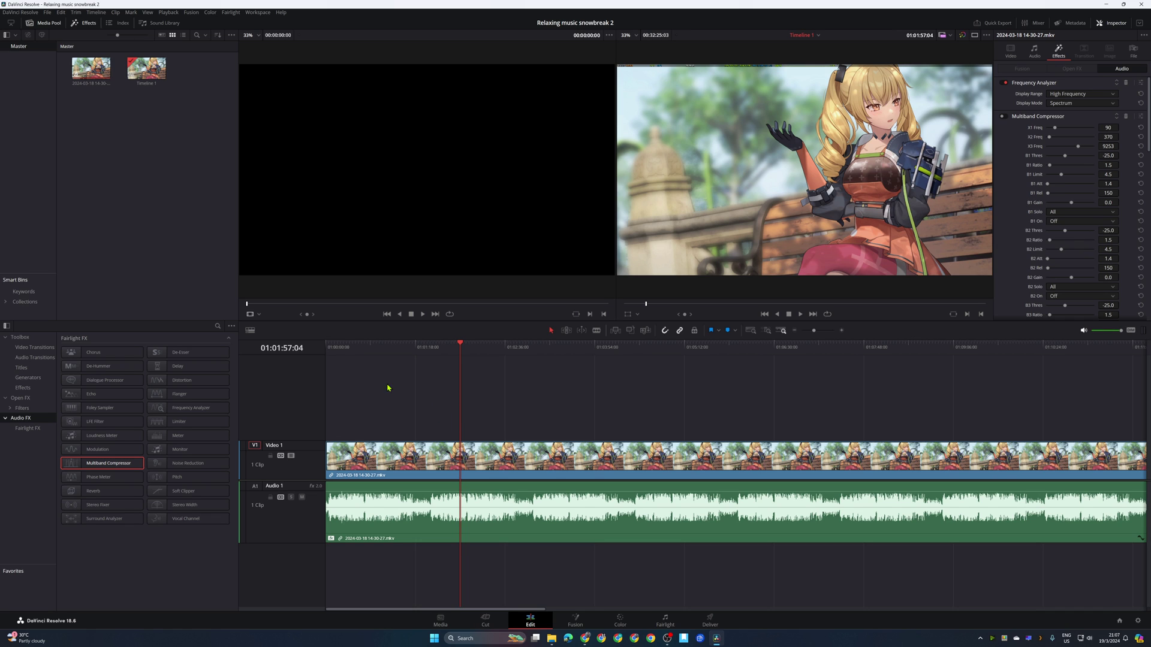
click(367, 349)
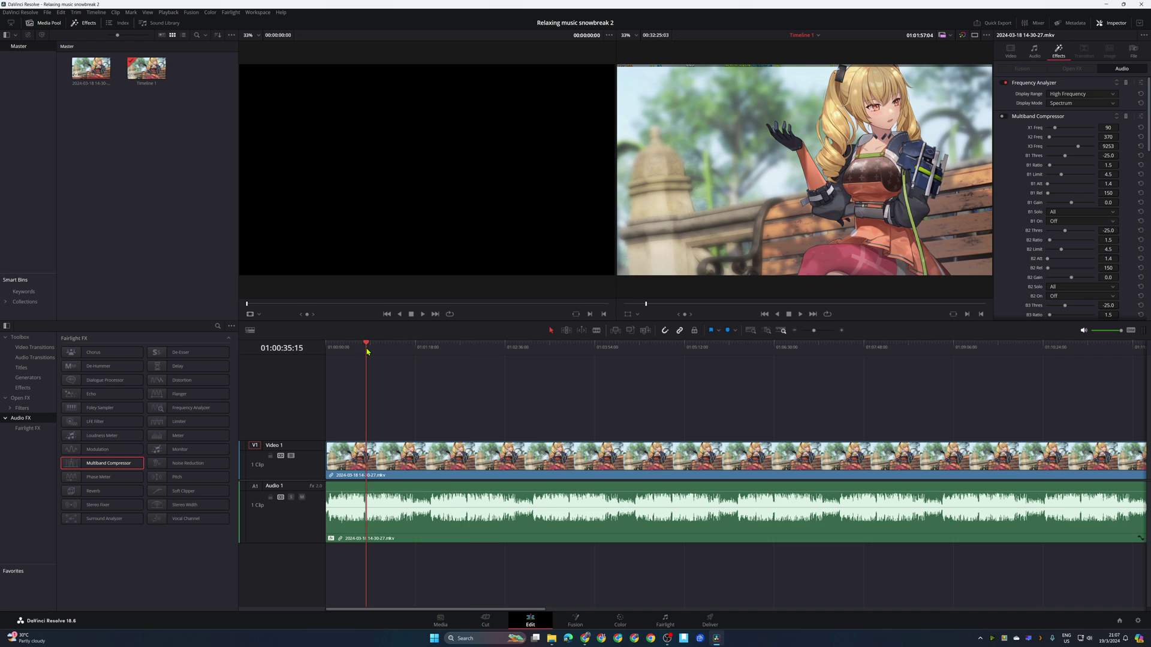
Step: Mark an in/out range from the timeline start, about 33 seconds long
key(i)
drag(367, 352, 402, 350)
key(o)
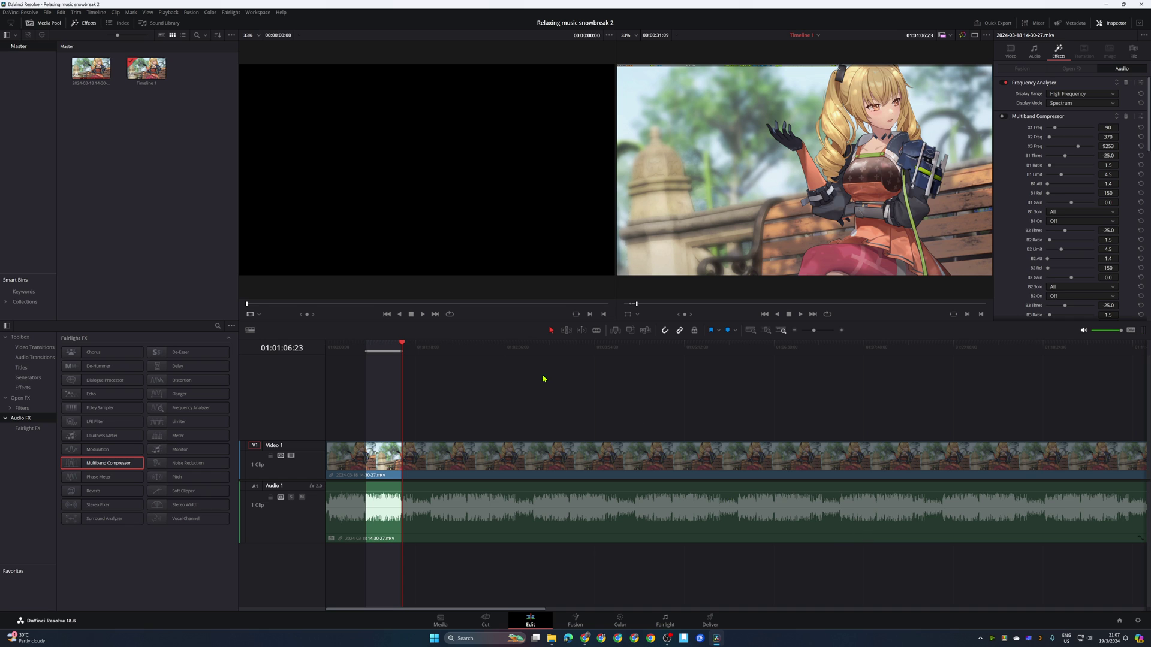
click(346, 347)
drag(366, 351, 327, 350)
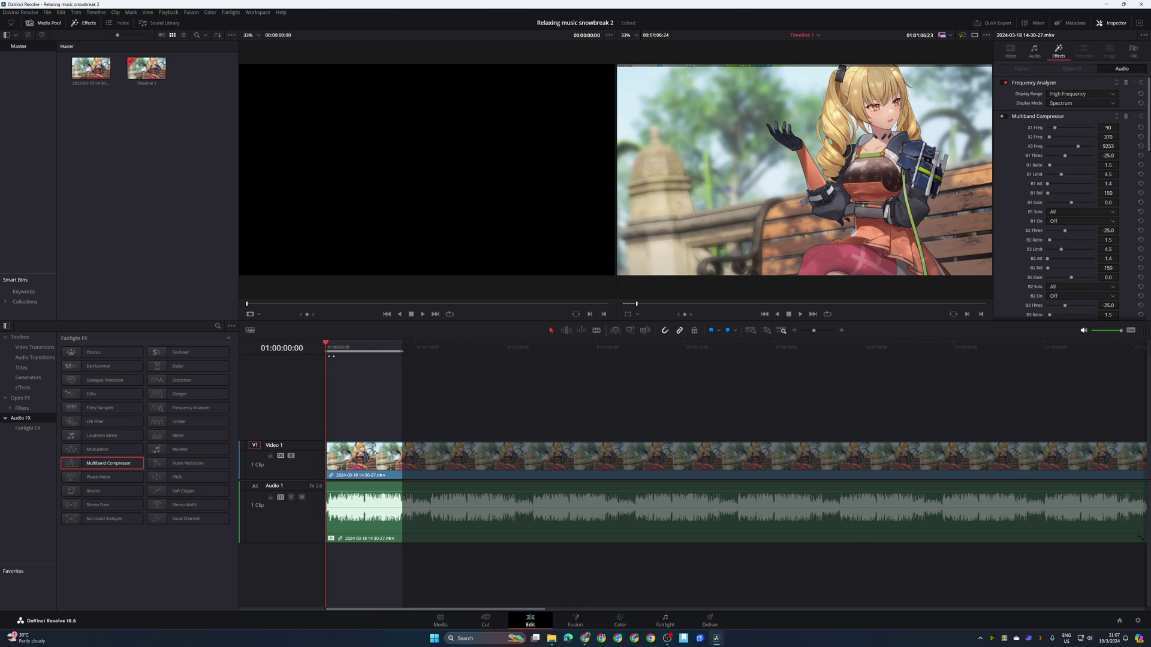
drag(407, 353, 364, 352)
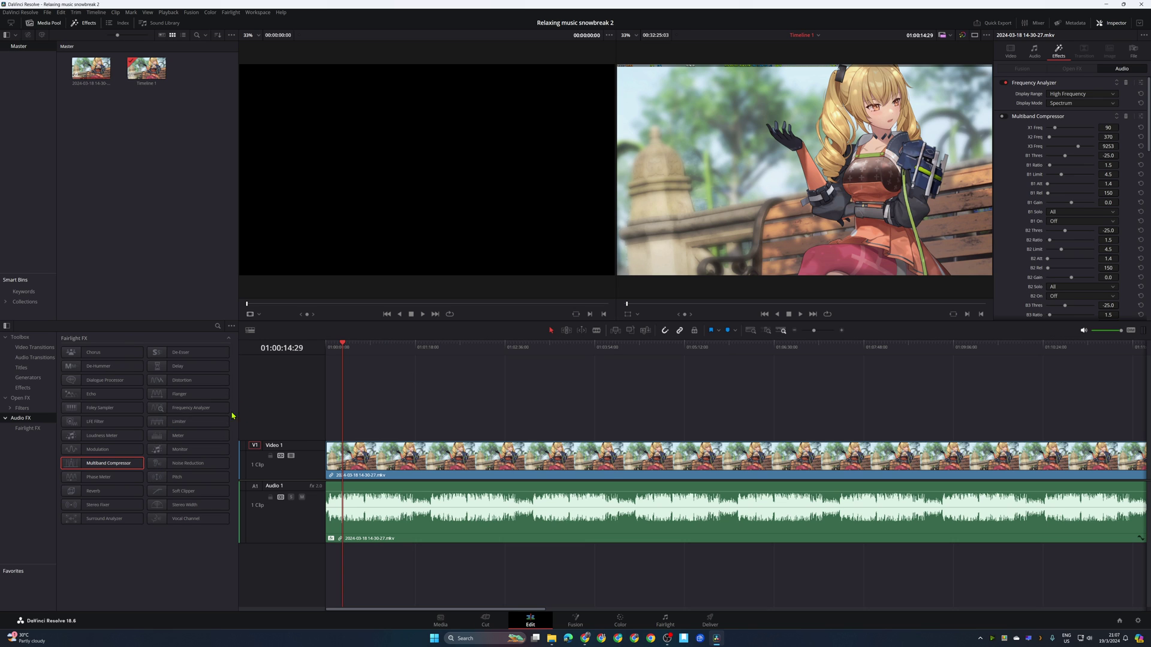
Step: Add the Frequency Analyzer to the audio clip in High Frequency mode
drag(182, 410, 462, 516)
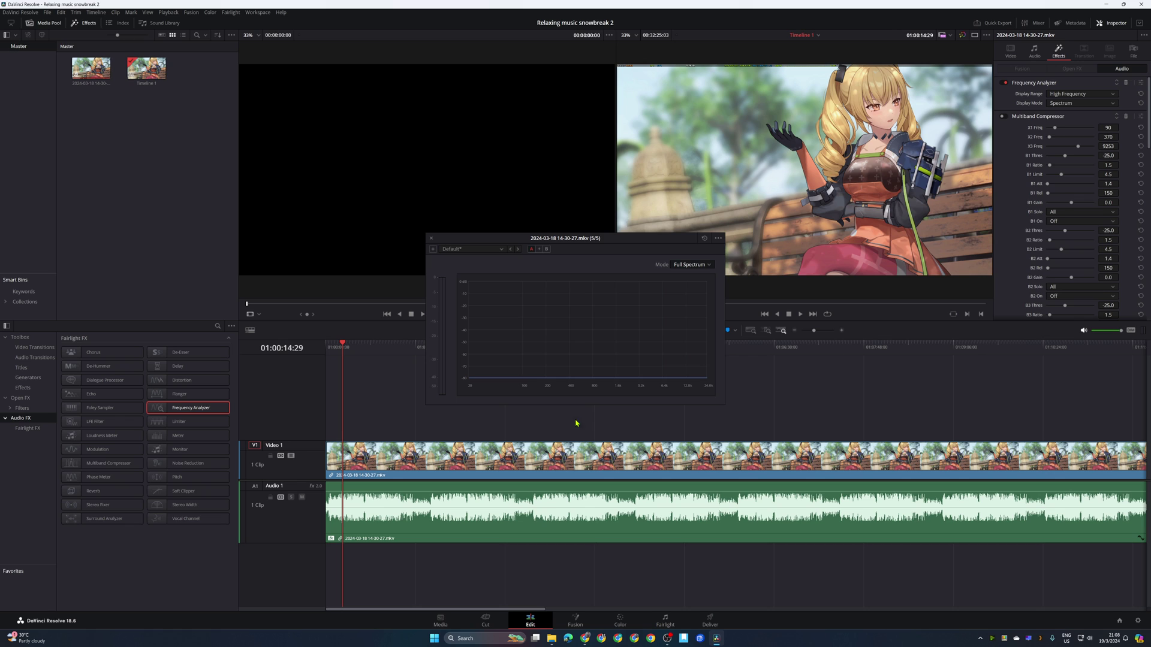
click(692, 264)
click(694, 294)
Step: Play the clip from an earlier point so the analyzer shows the spectrum
click(351, 353)
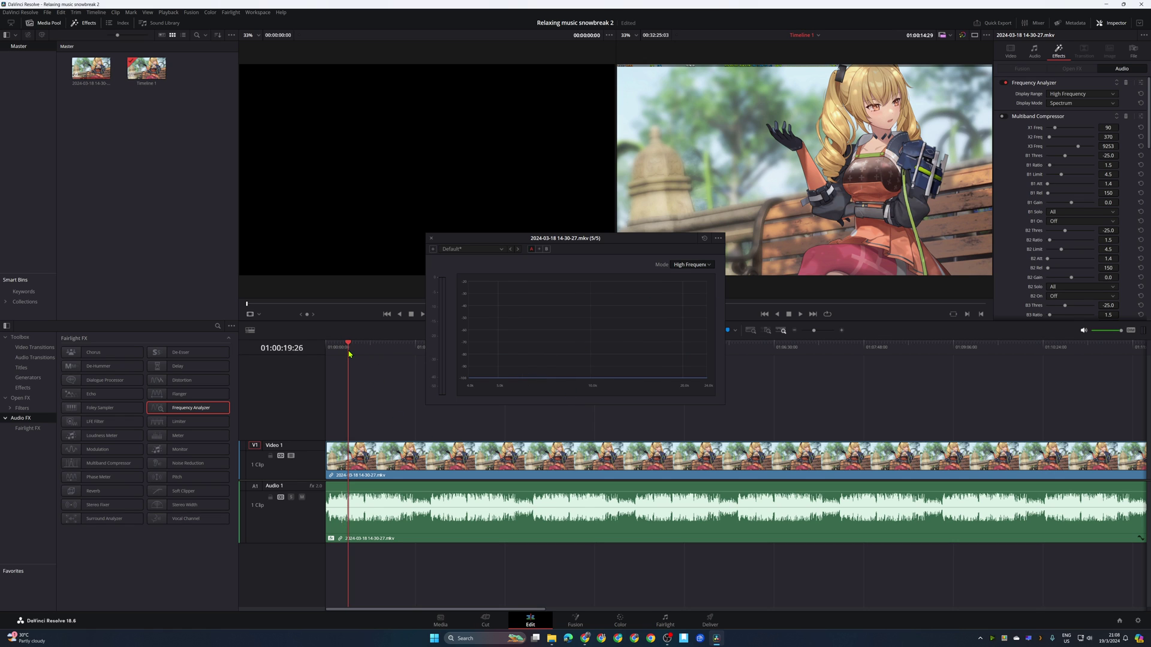
key(space)
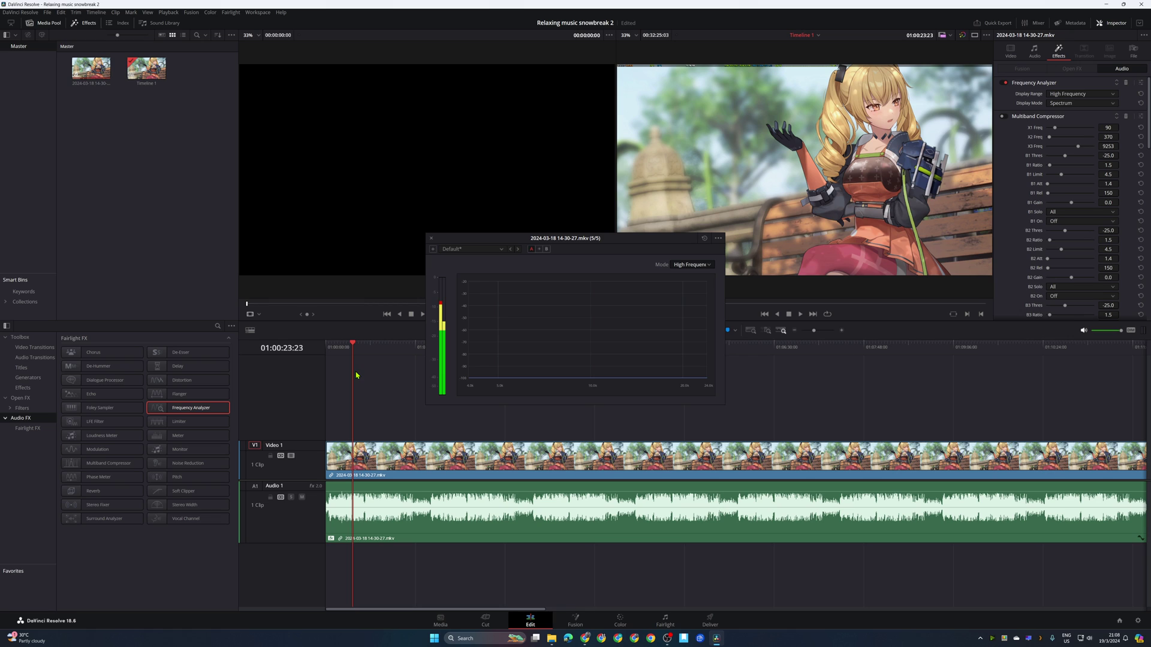
key(space)
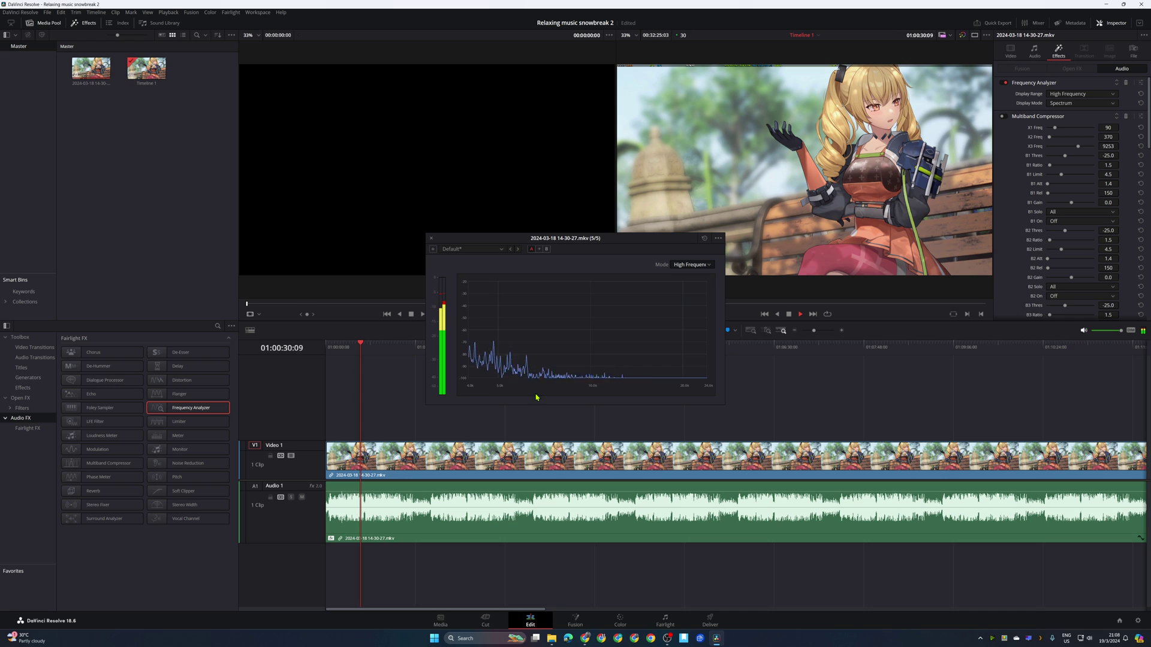
click(349, 348)
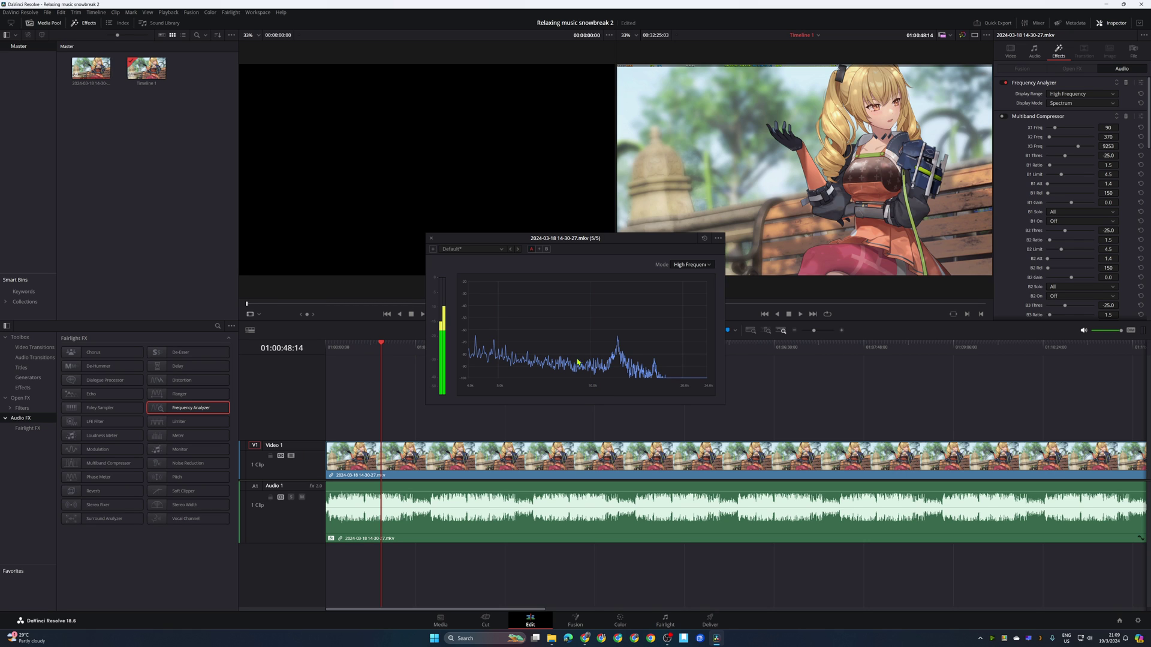
Step: Close the analyzer, add a Multiband Compressor with two lower bands off, and save
click(432, 239)
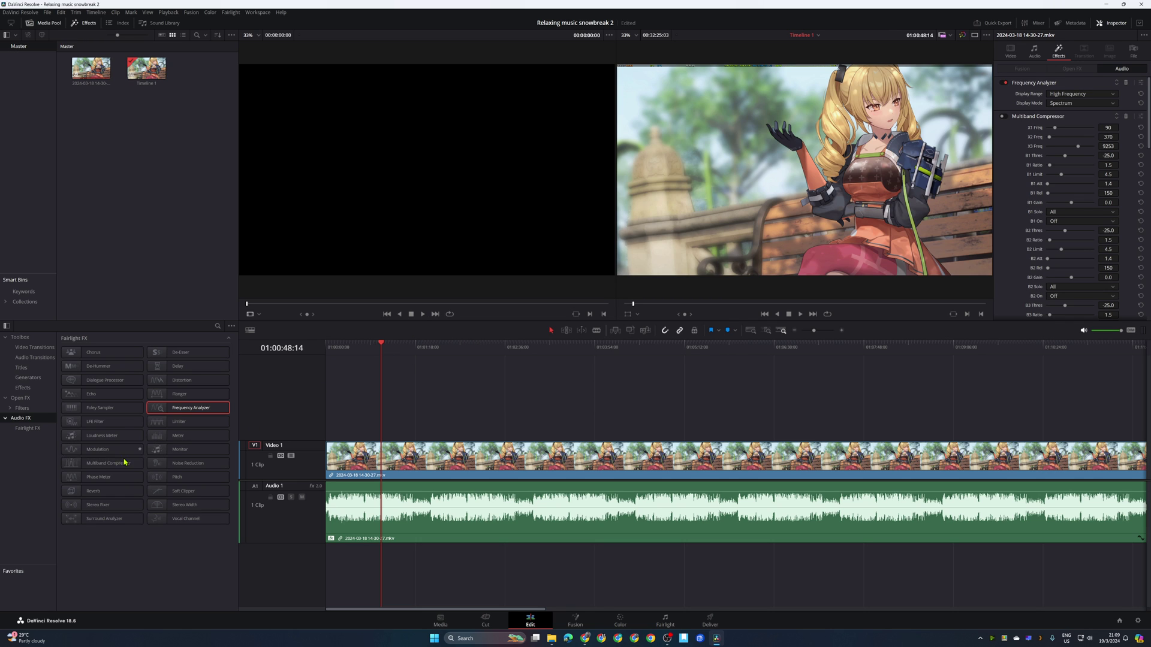
drag(112, 466, 472, 495)
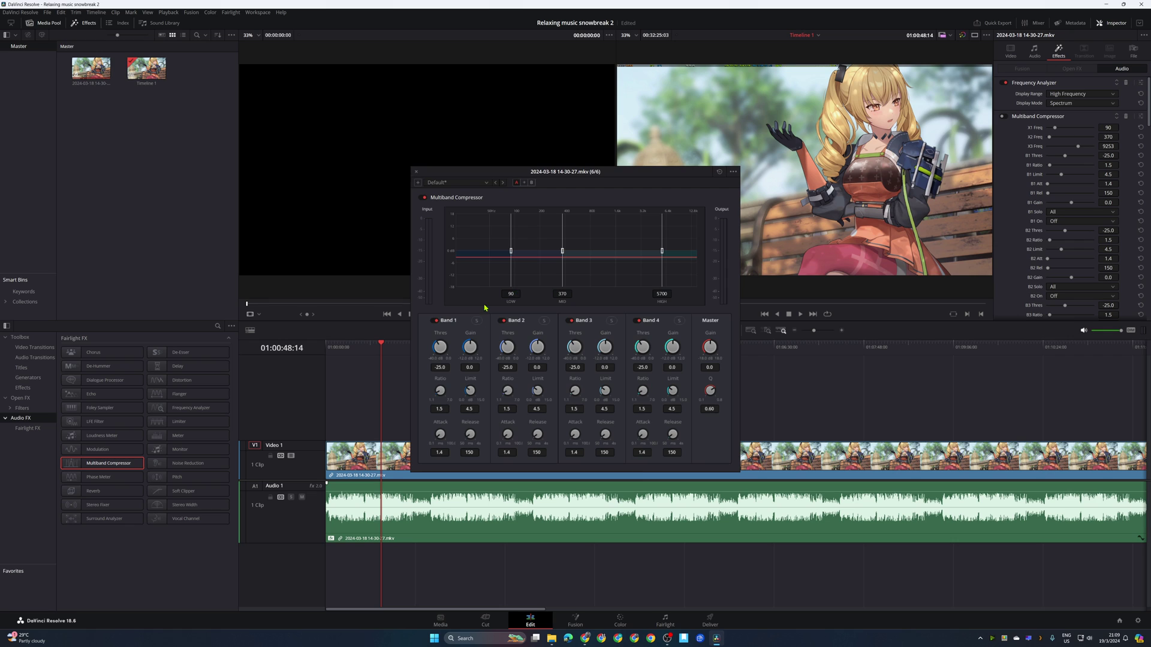
click(581, 321)
click(648, 323)
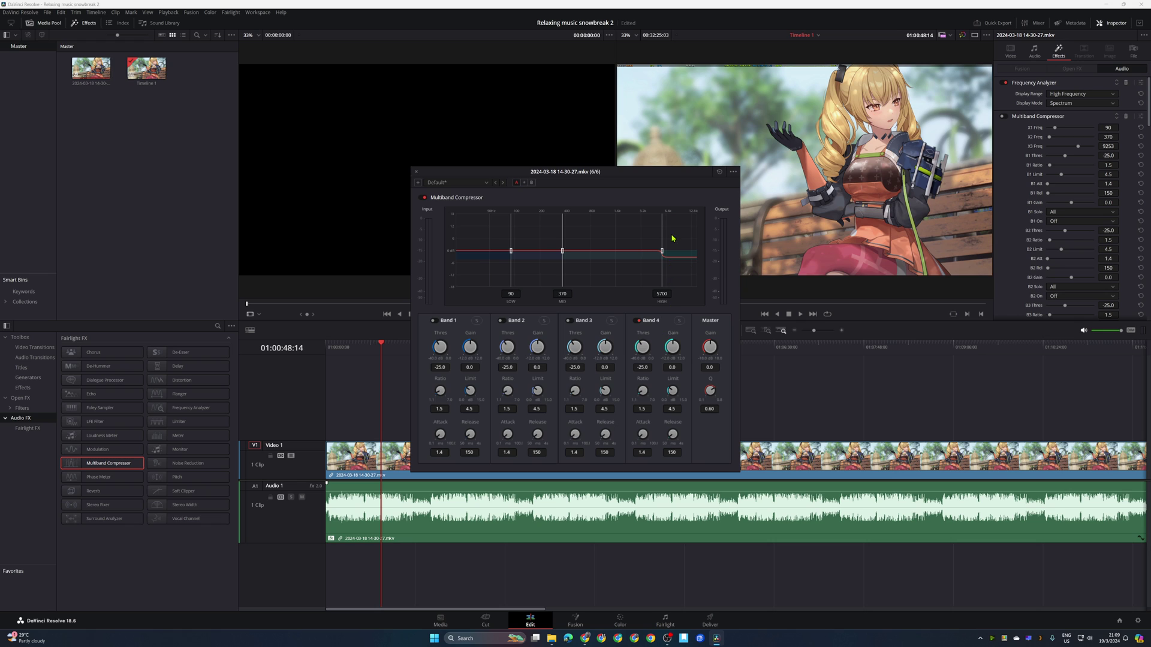
key(ctrl+s)
Step: Lower band 4 threshold and gain, raise the high crossover to about 9348, and play from 01:00:32
drag(646, 356, 687, 392)
drag(662, 250, 680, 250)
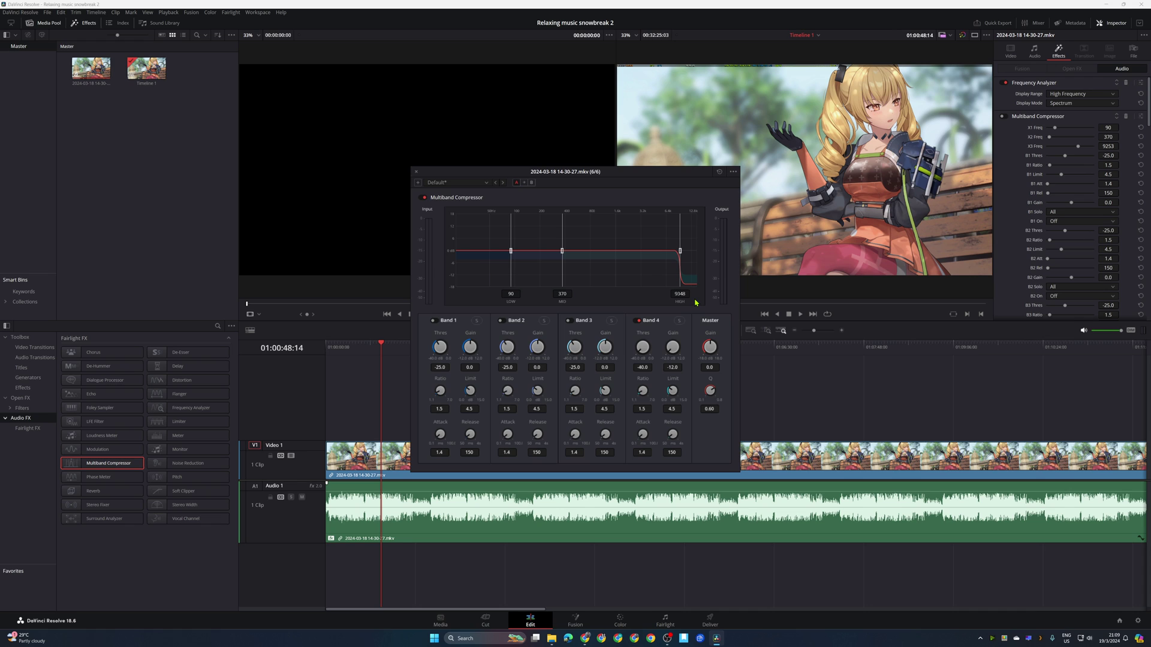
click(364, 345)
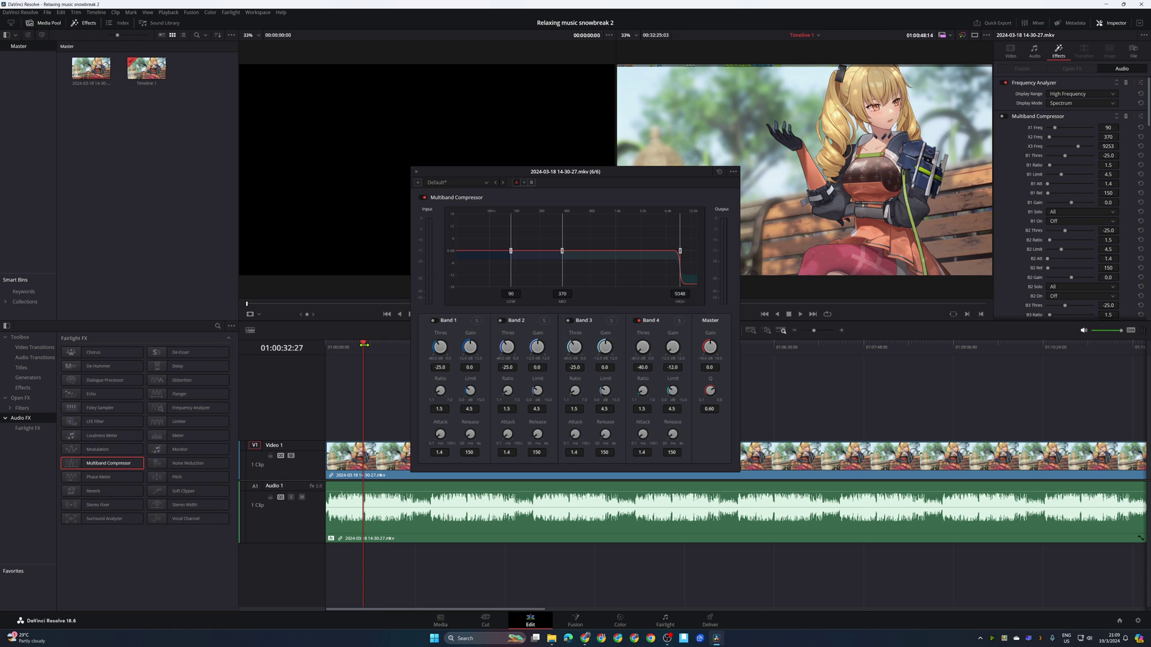
key(space)
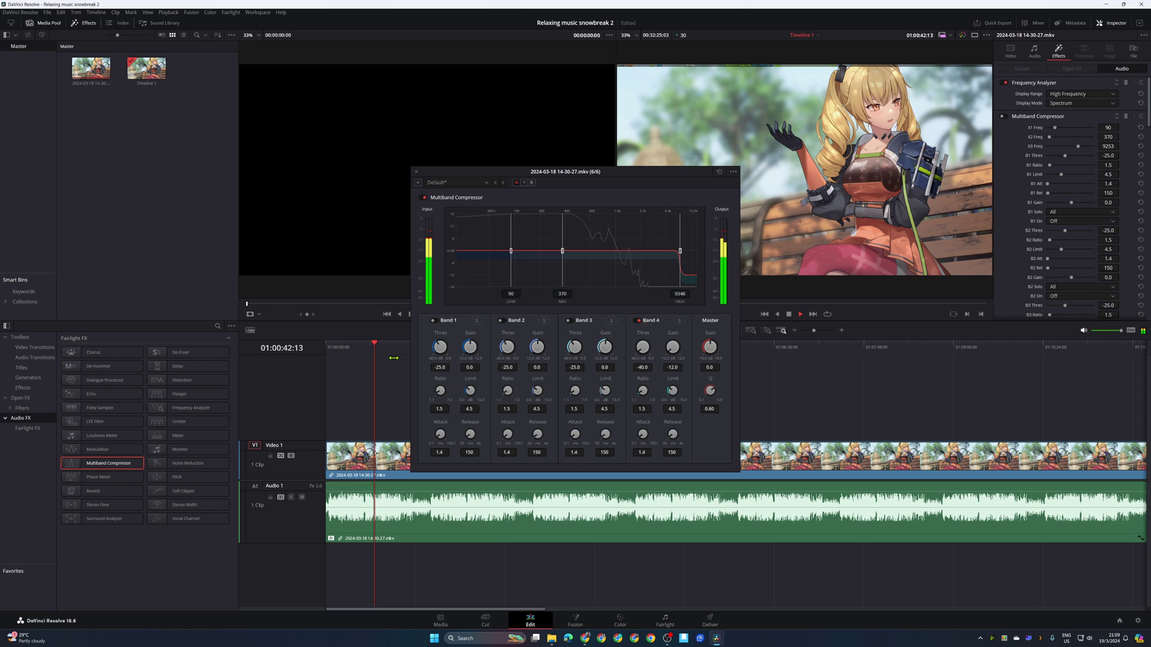
Step: Set the compressor's band 4 gain to -12
click(673, 367)
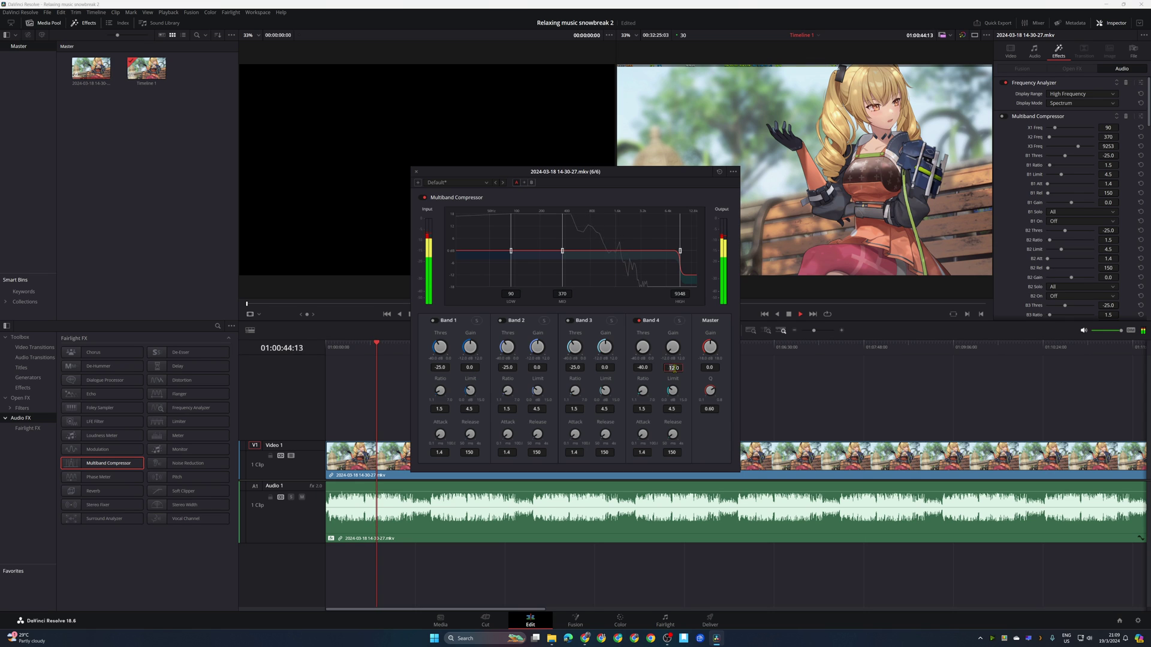
key(BackSpace)
key(BackSpace)
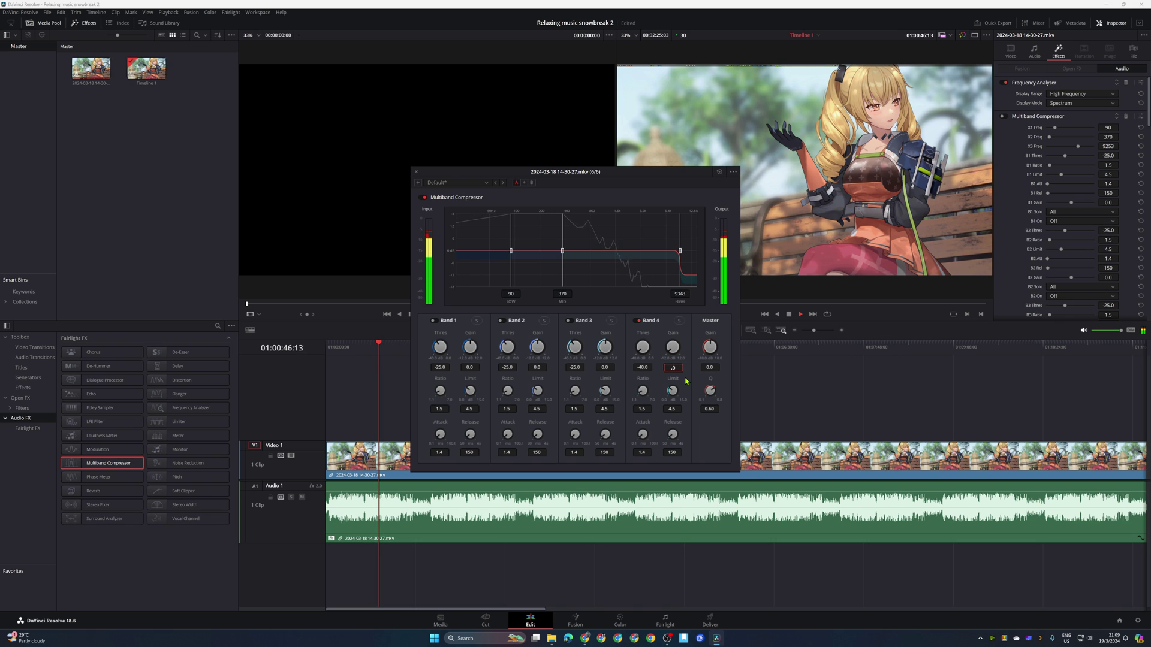
text(-12)
key(Return)
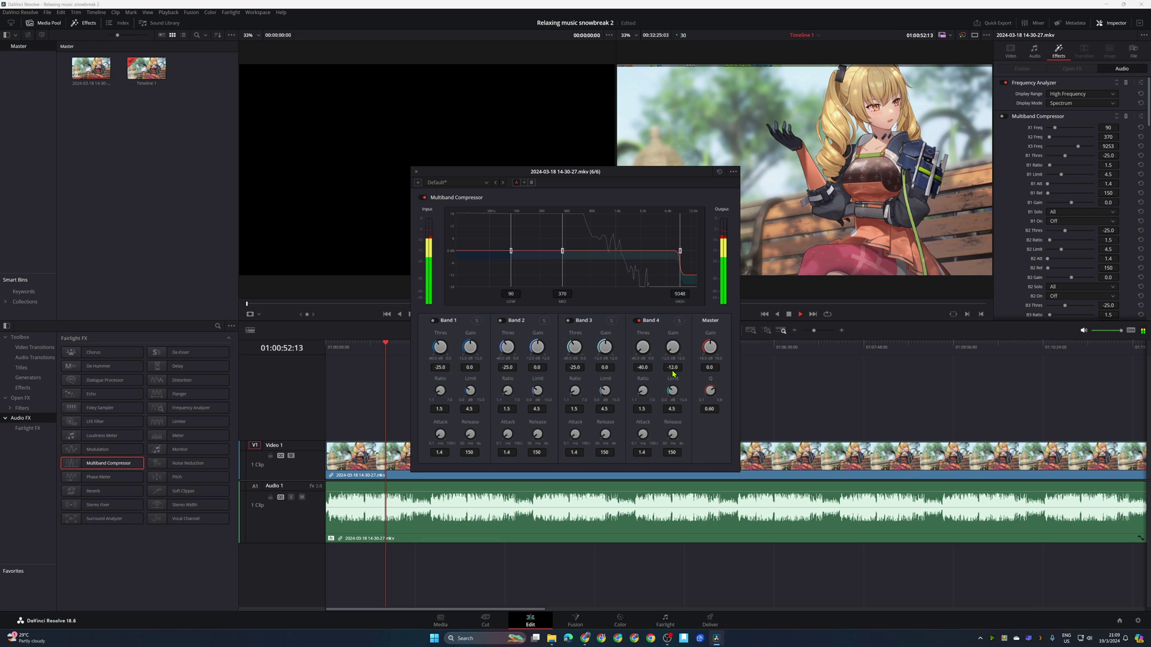
Step: Bypass and close the Multiband Compressor, then go to the Fairlight page
click(424, 197)
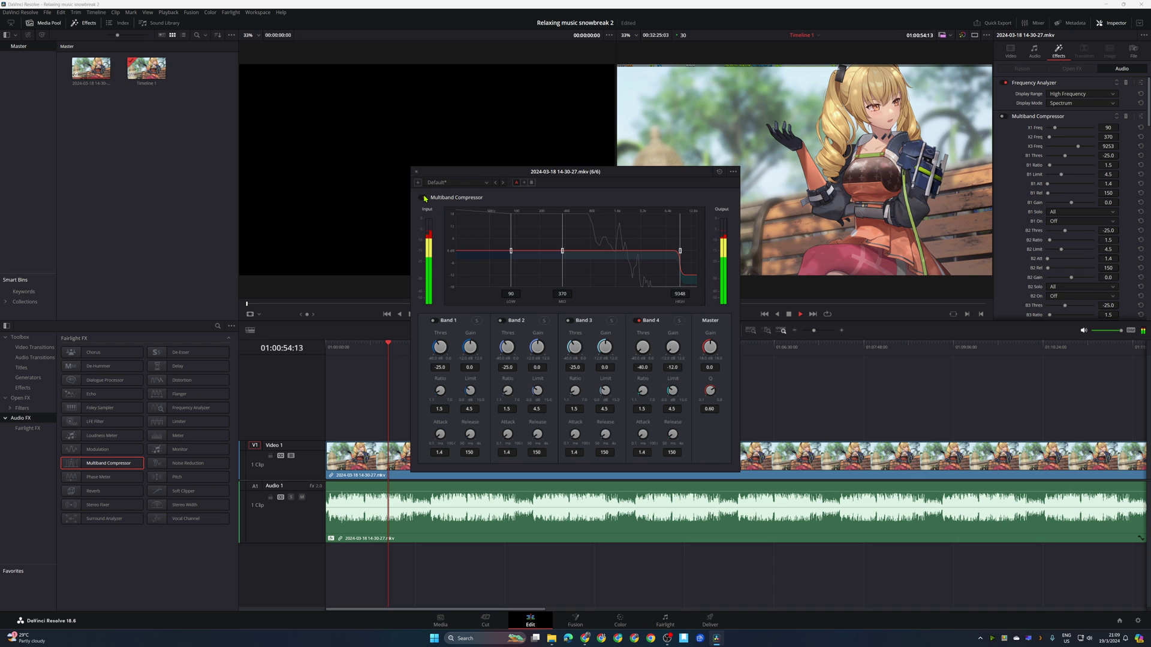
click(416, 172)
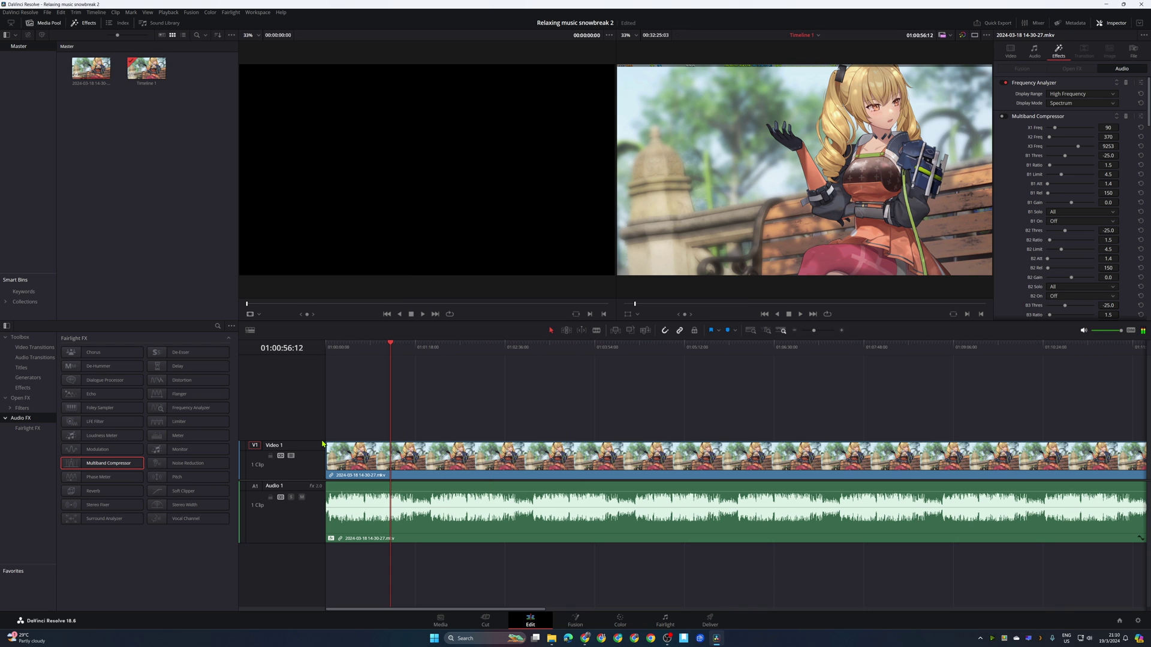
click(665, 620)
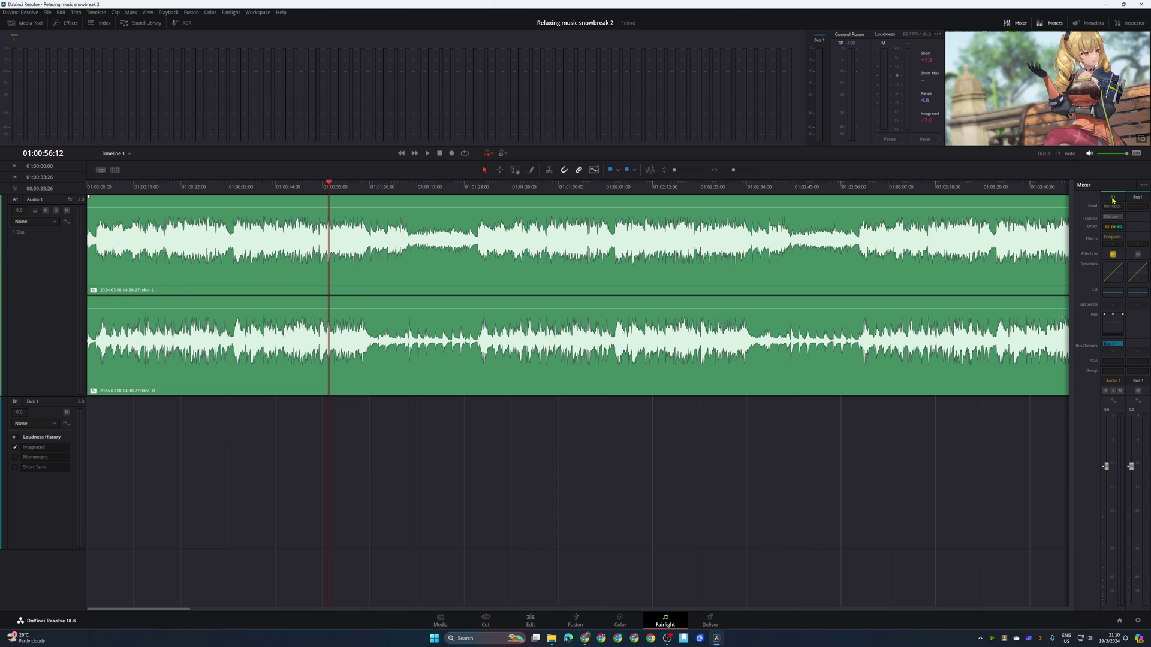
Step: Reopen the Audio 1 equalizer with bands 2–5 off and only band 6 on
click(1114, 293)
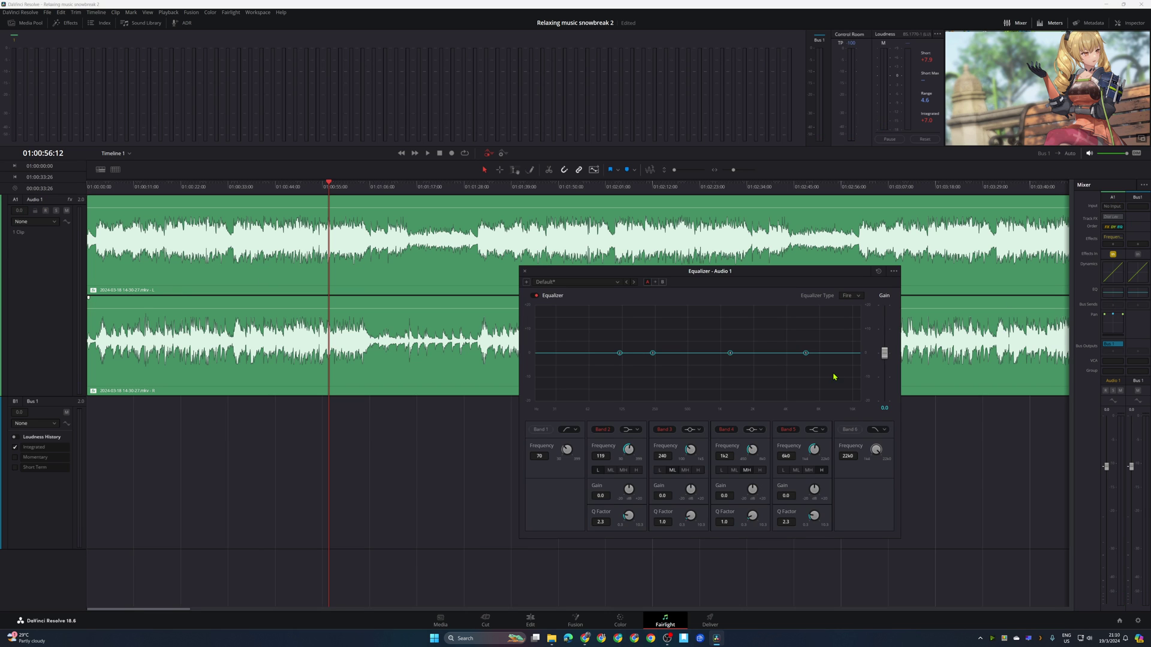
click(602, 430)
click(664, 430)
click(726, 430)
click(788, 430)
click(851, 431)
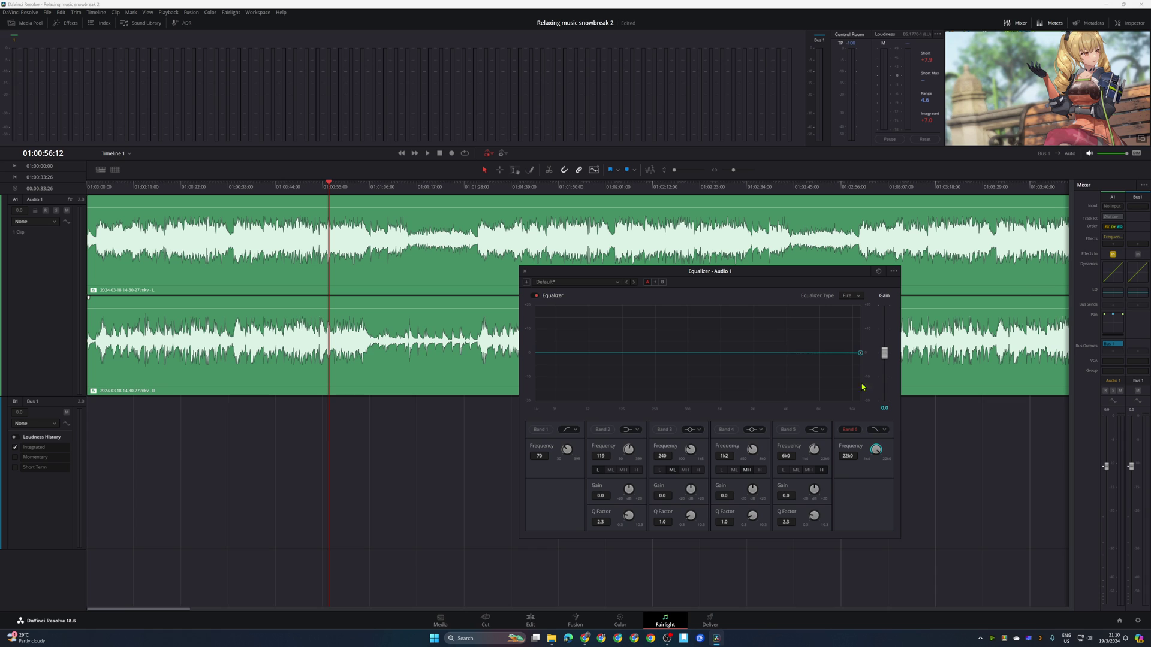
Step: Pull band 6 into a high-cut at about 3.4 kHz and save the project
drag(860, 353, 782, 422)
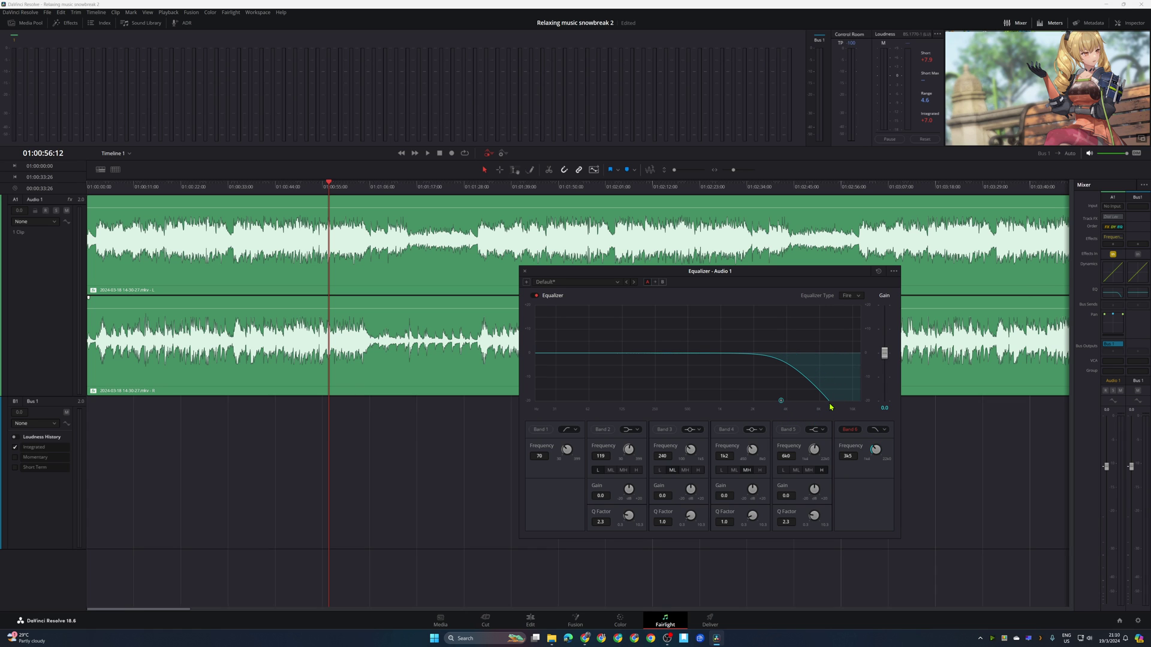
key(ctrl+s)
click(780, 401)
key(ctrl+s)
Step: Play from 01:00:23 toggling the equalizer off and on, leave it on, stop, and save
click(188, 187)
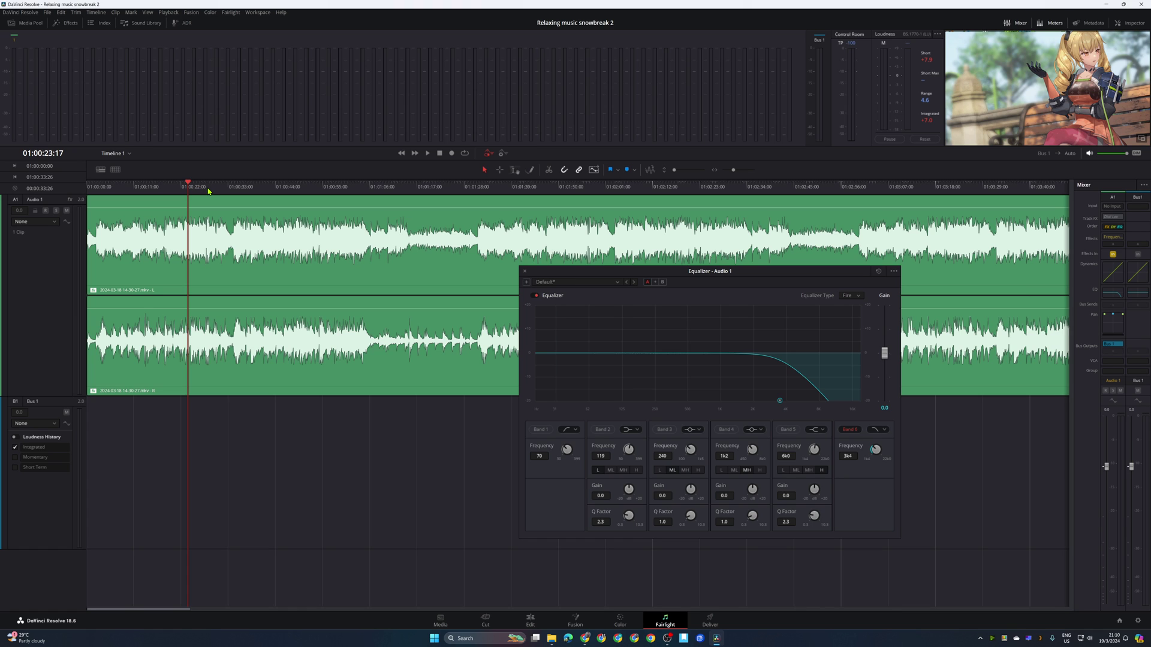
key(space)
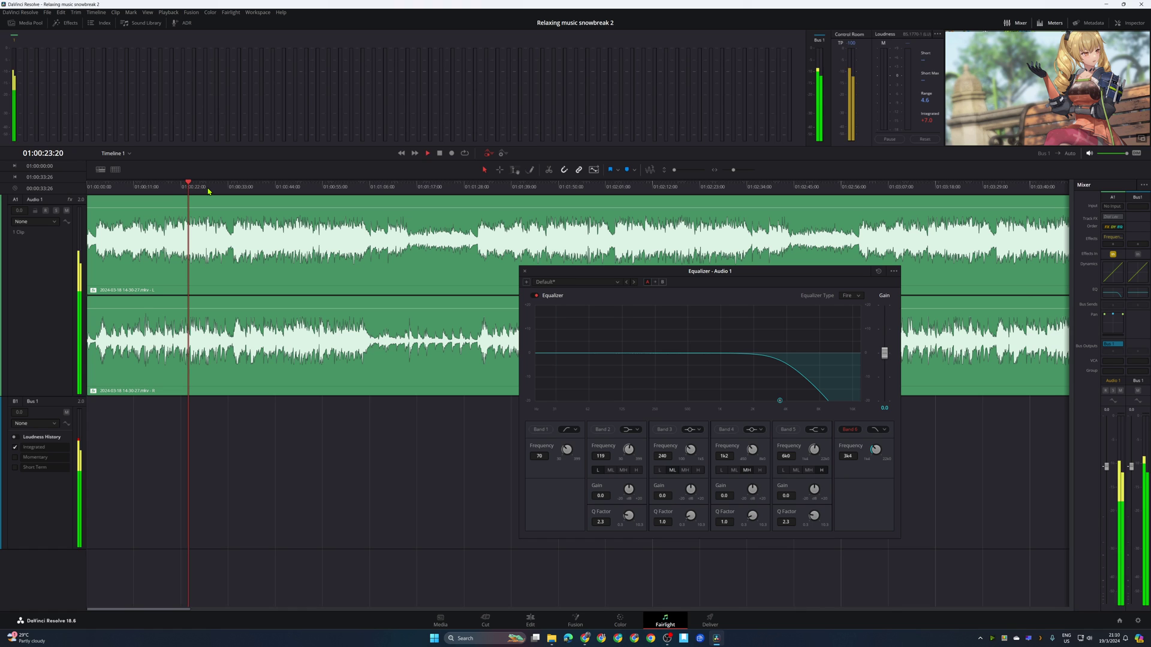
click(535, 296)
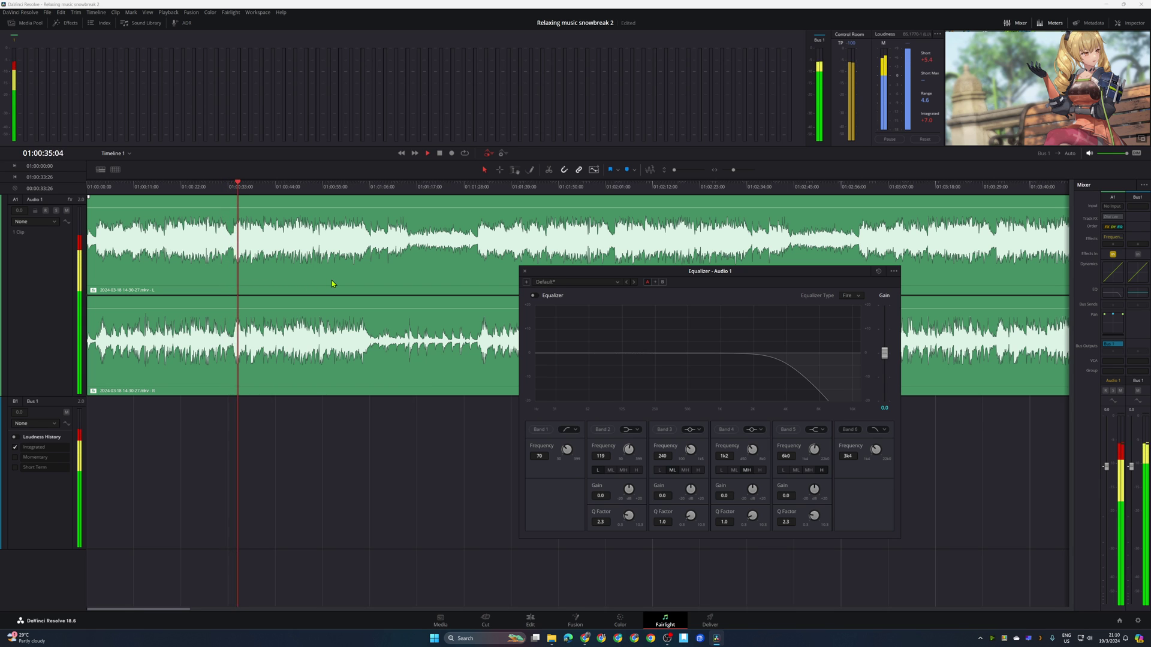
click(536, 295)
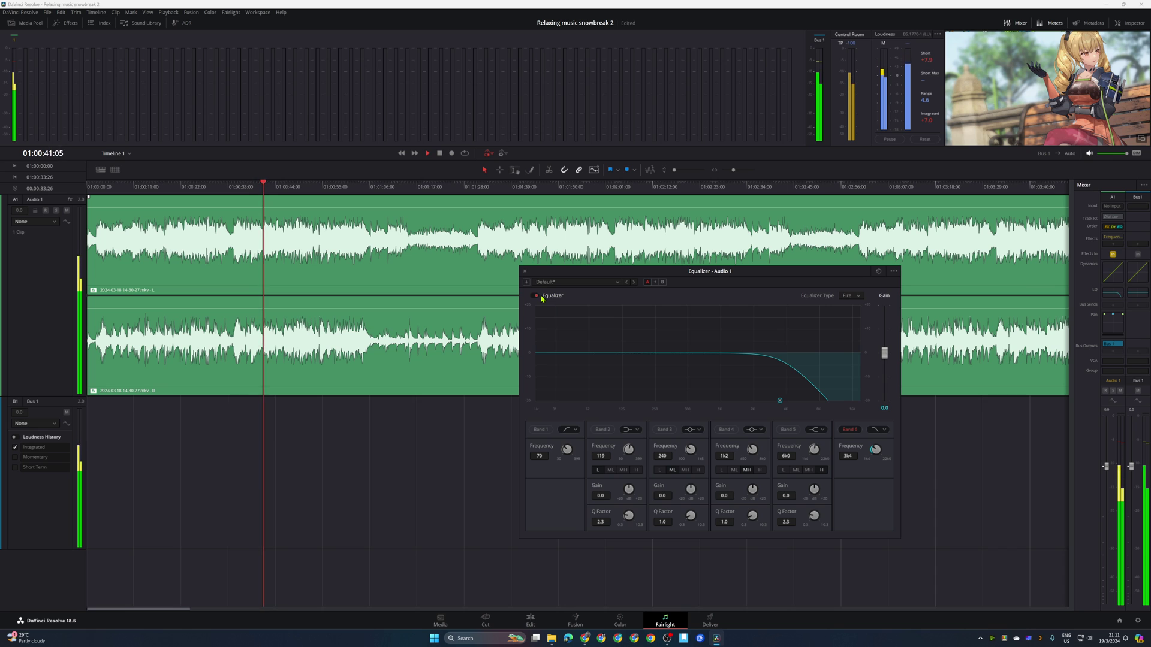
click(535, 296)
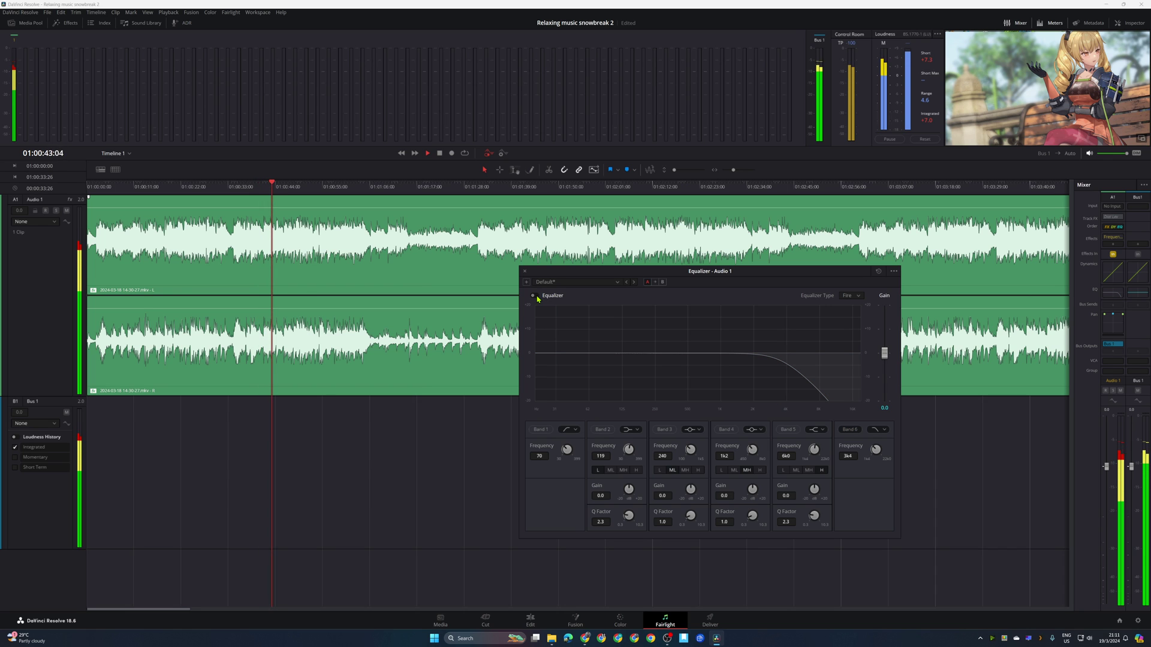
click(535, 296)
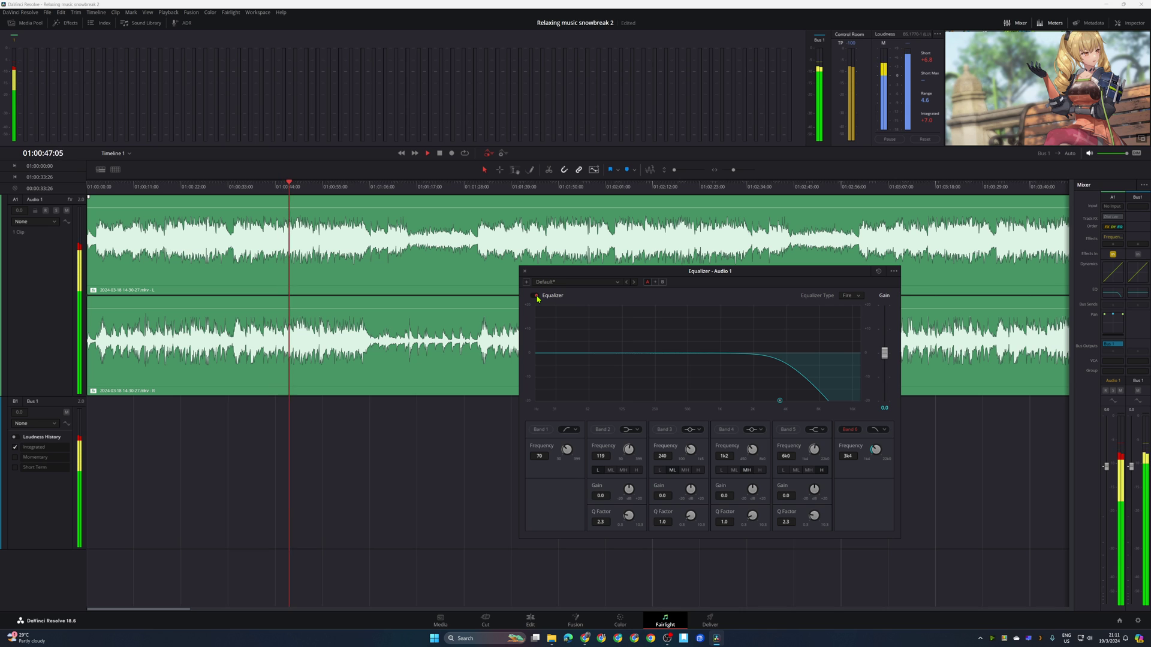
click(536, 297)
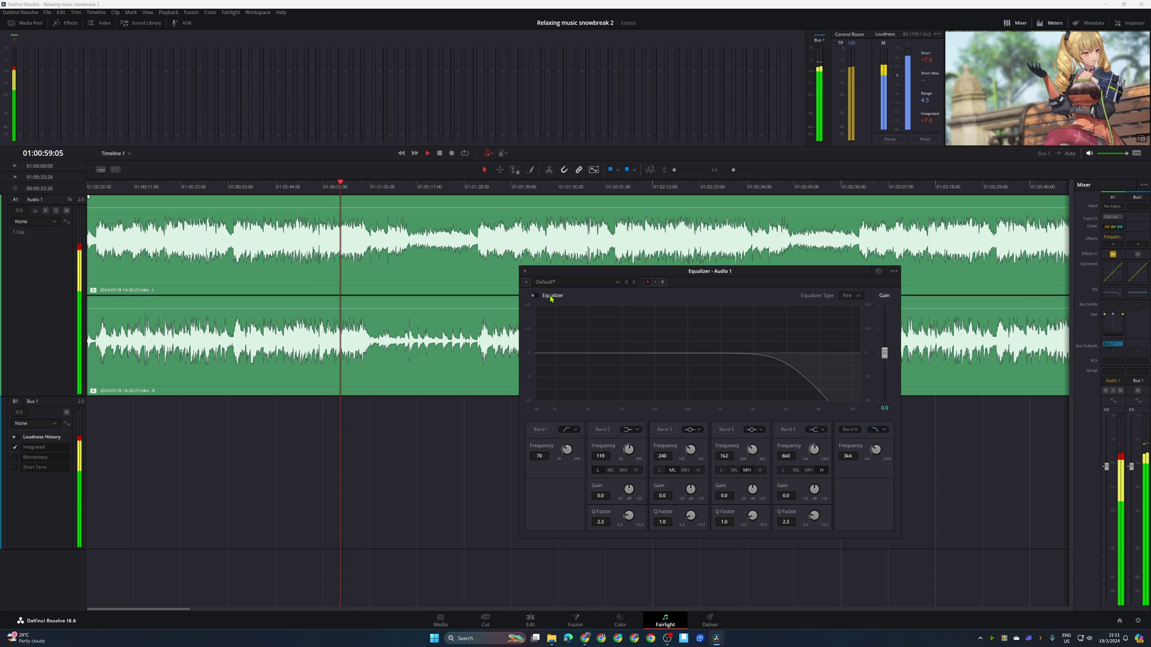
click(551, 298)
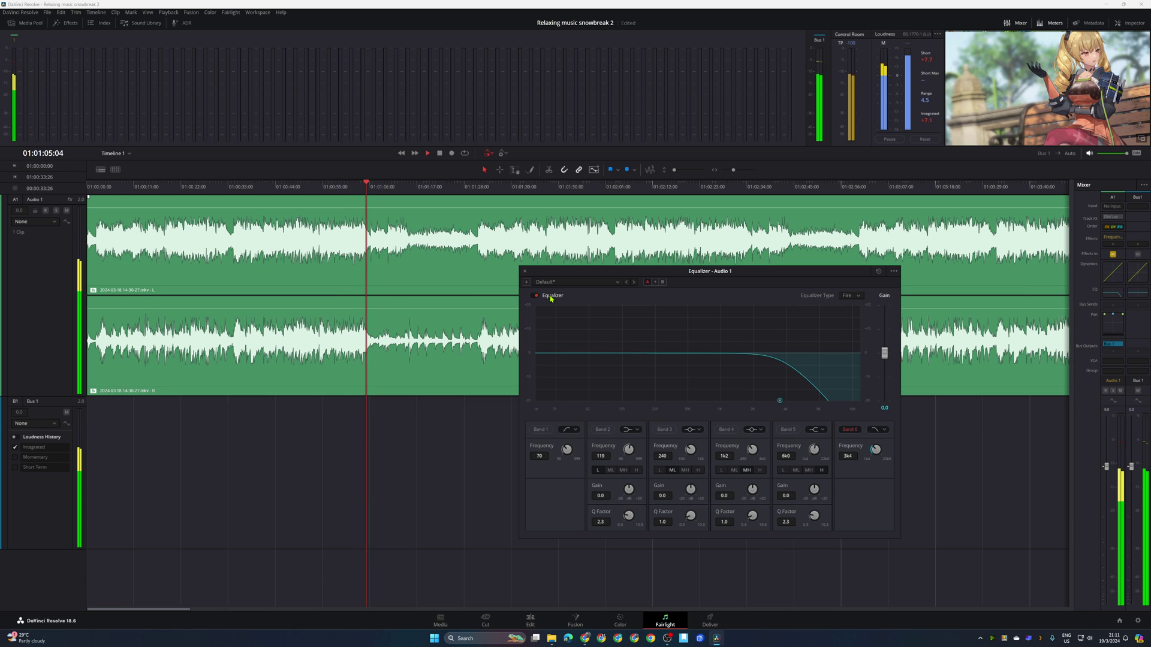
key(space)
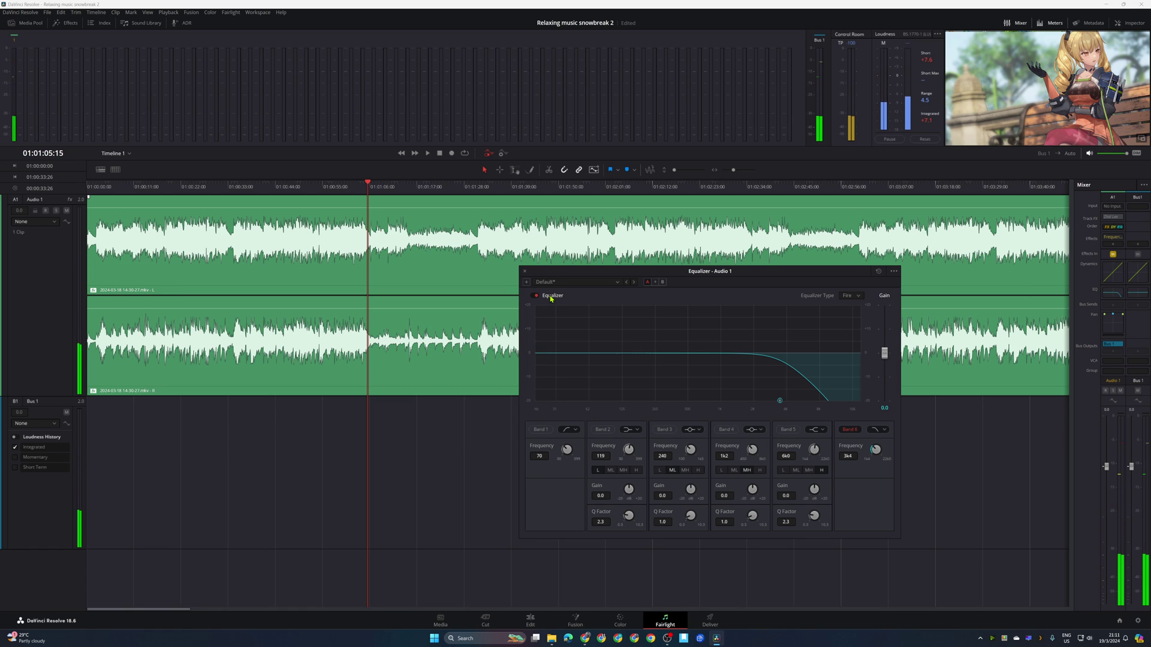
key(ctrl+s)
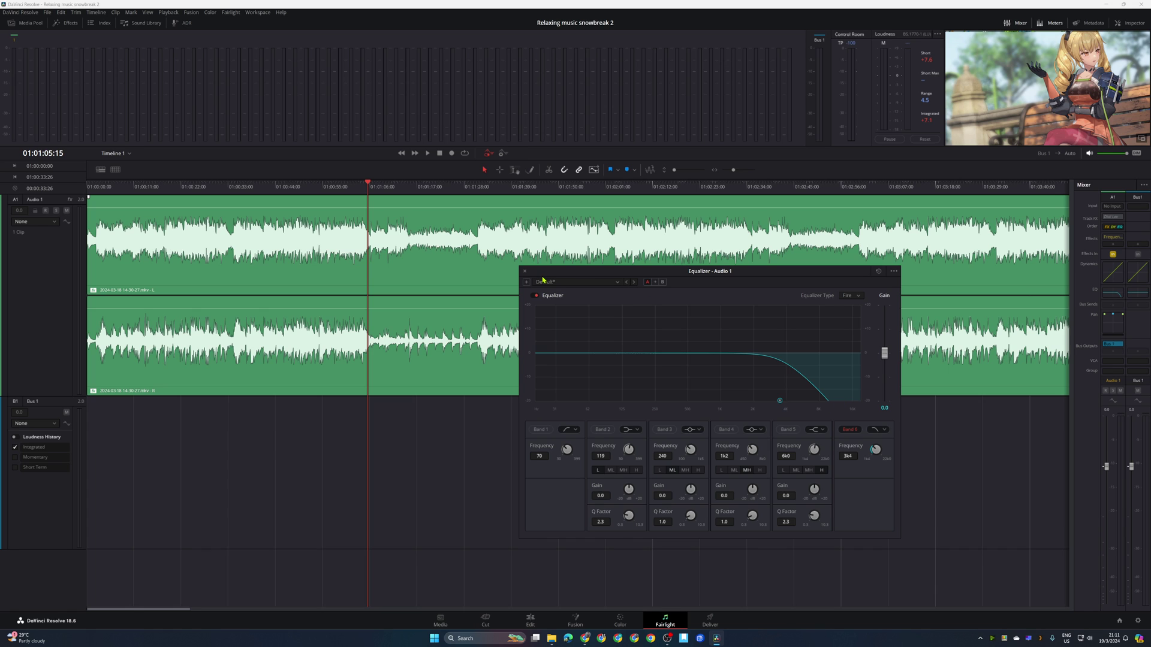
Step: Add a Metering > Frequency Analyzer to Audio 1's effects slot
right_click(1119, 237)
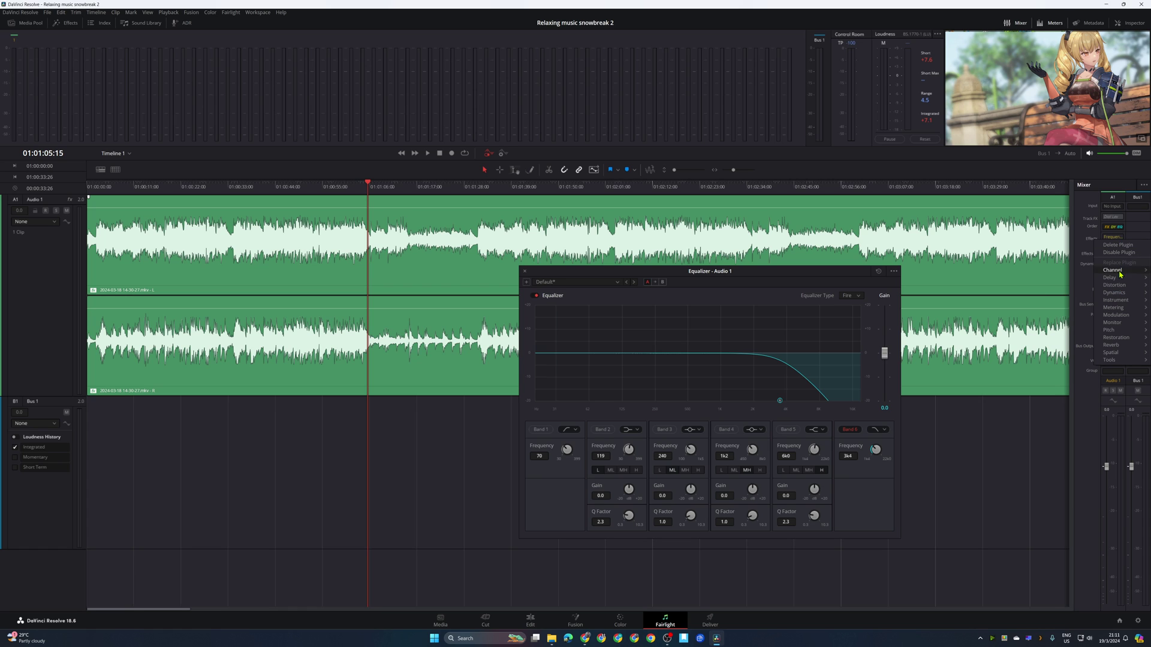
mouse_move(1121, 310)
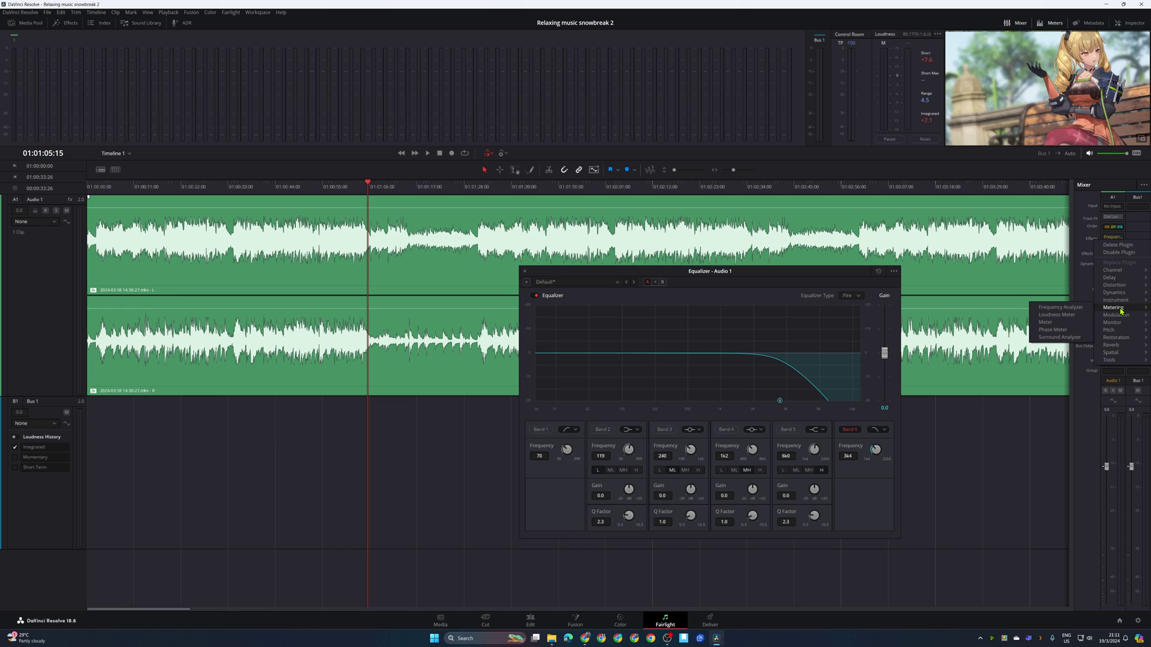
click(1060, 308)
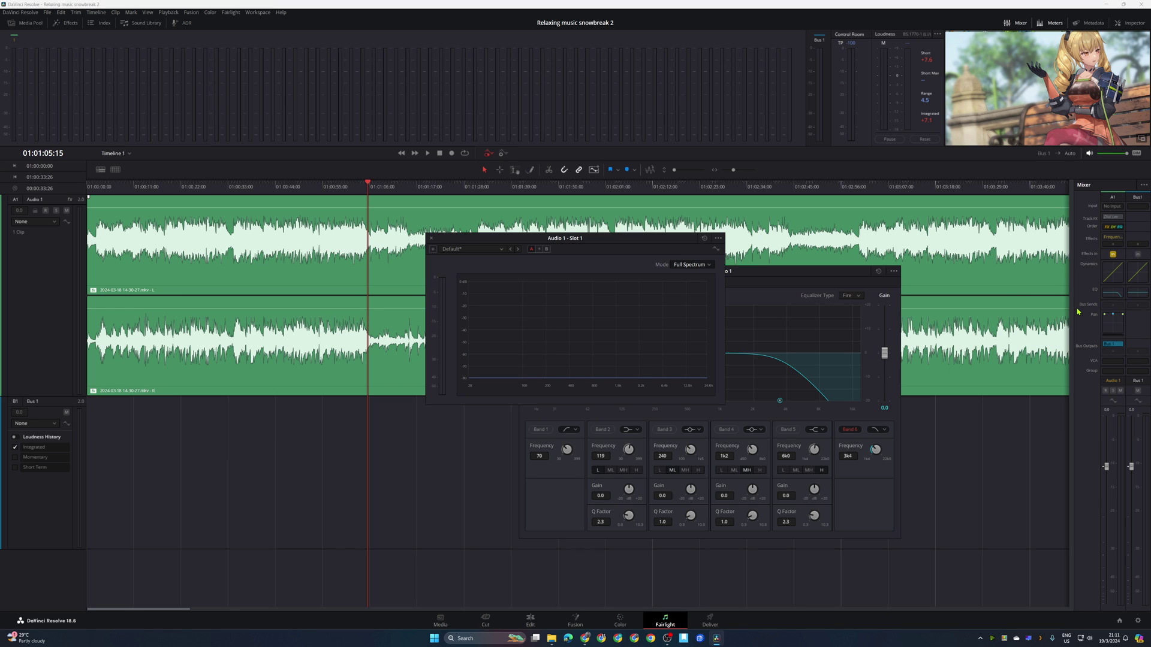
Step: Dismiss the second slot's effect list and set the analyzer to High Frequency mode
click(1115, 245)
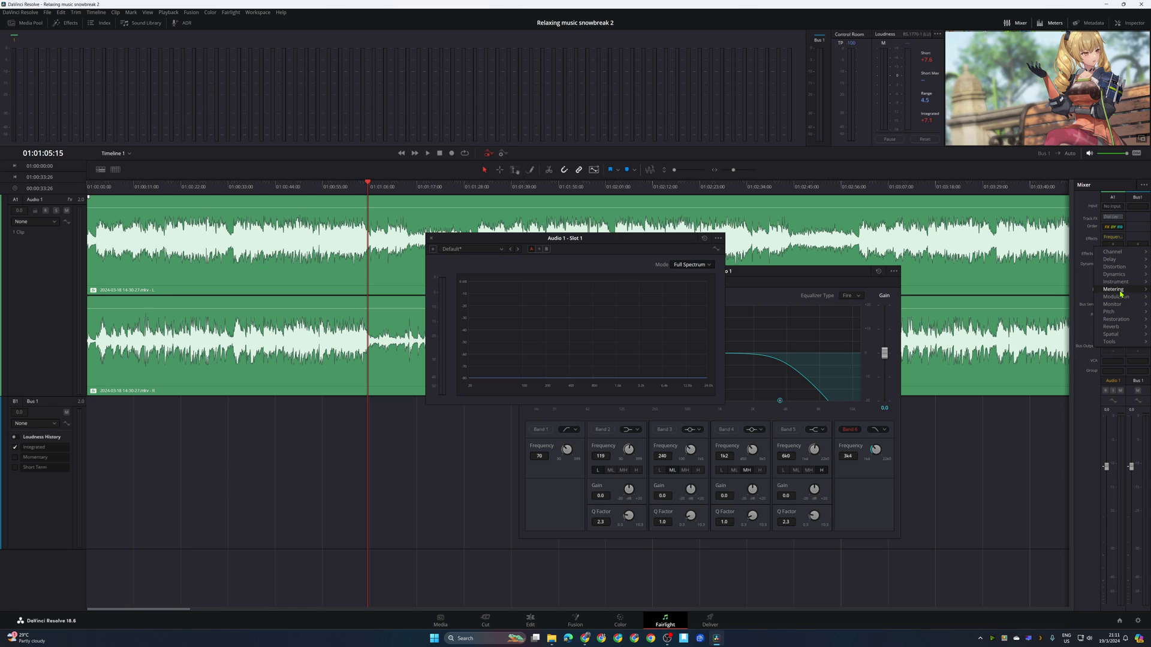
mouse_move(1114, 290)
click(610, 242)
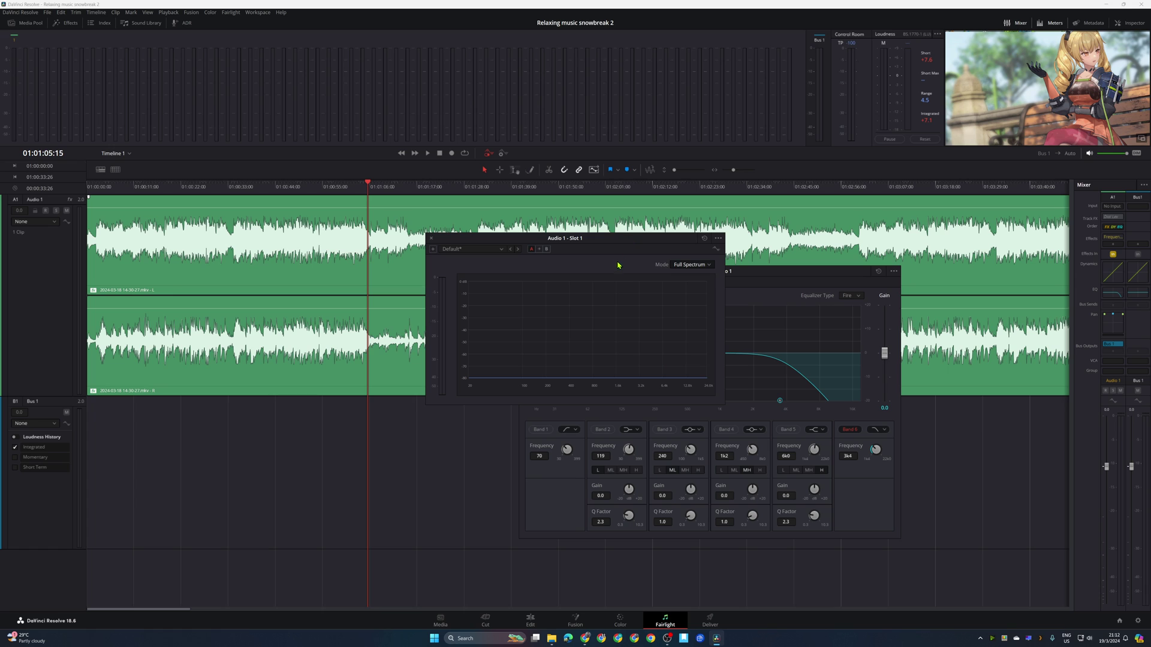
click(703, 269)
click(691, 298)
Step: Save, then move the Audio 1 - Slot 1 analyzer window down-left beside the equalizer
key(ctrl+s)
drag(631, 249, 405, 322)
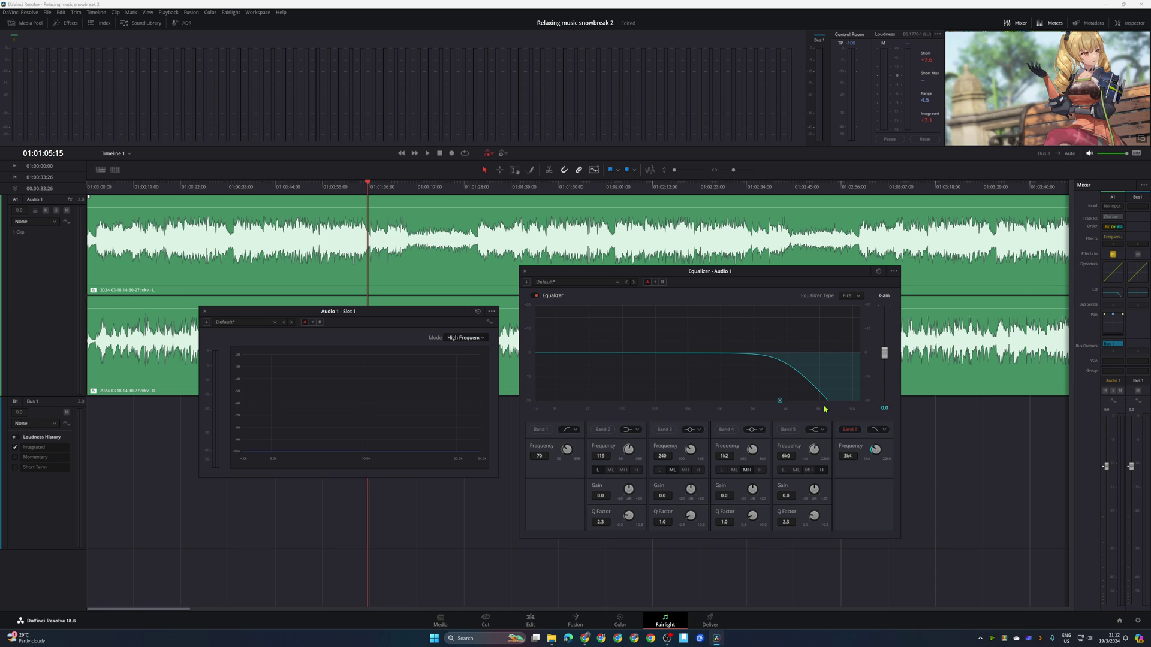
Step: Start playback and watch the High Frequency analyzer plot Audio 1's spectrum
key(space)
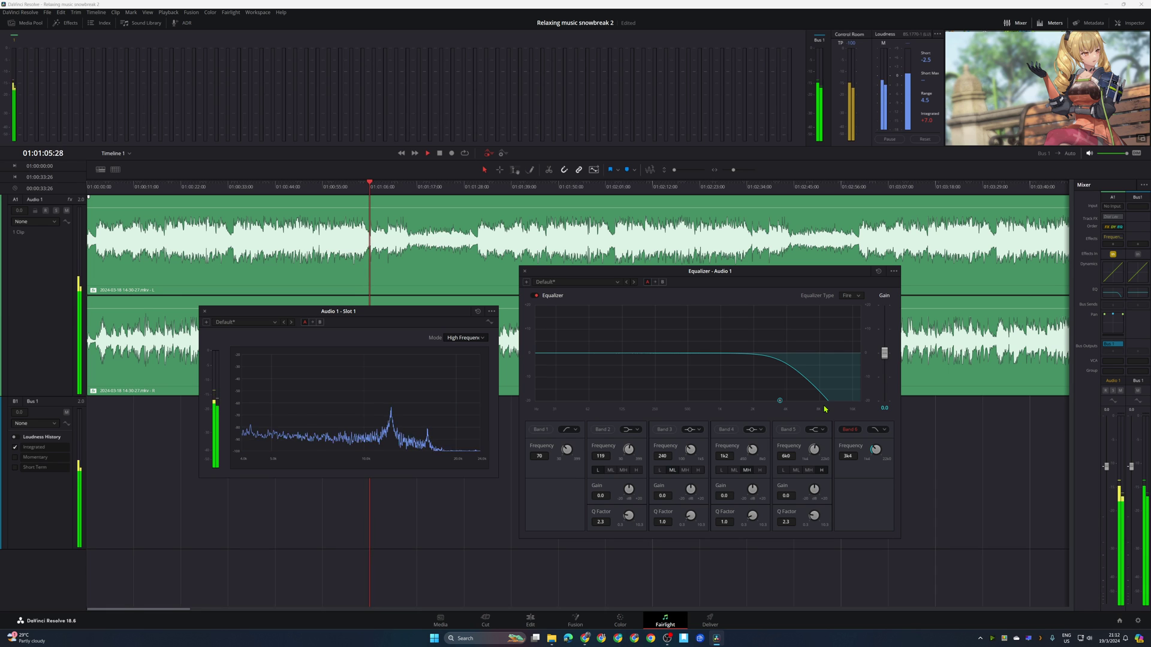